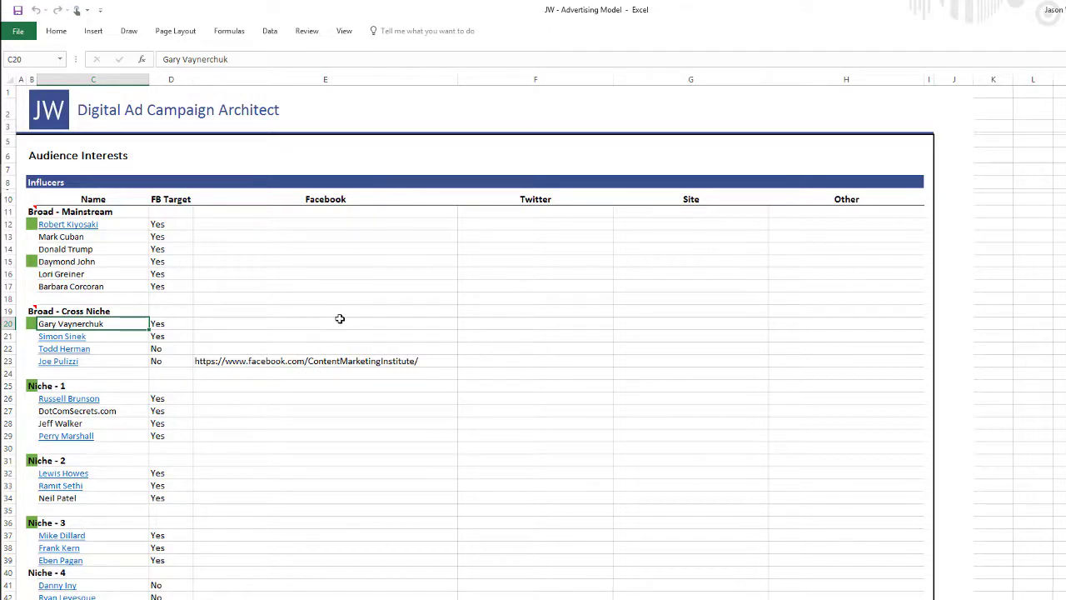
# Examine the broad influencers in the Audience Interests sheet and whether each can be targeted on Facebook.
pyautogui.scroll(-3, 339, 319)
pyautogui.keyDown('ctrl'); pyautogui.scroll(4, 354, 313); pyautogui.keyUp('ctrl')
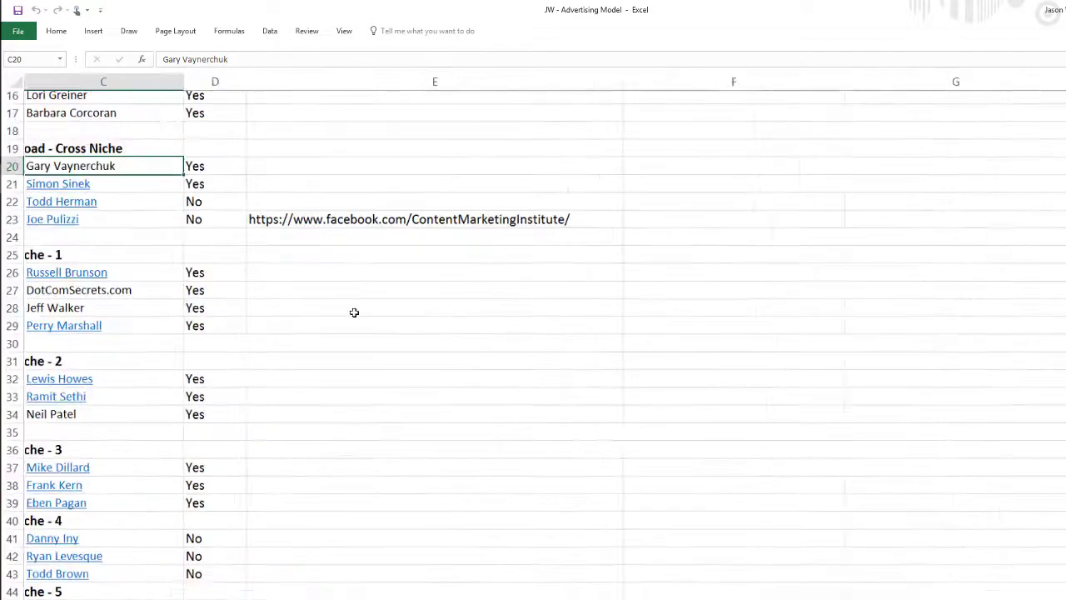
pyautogui.scroll(6, 354, 316)
pyautogui.scroll(-3, 355, 324)
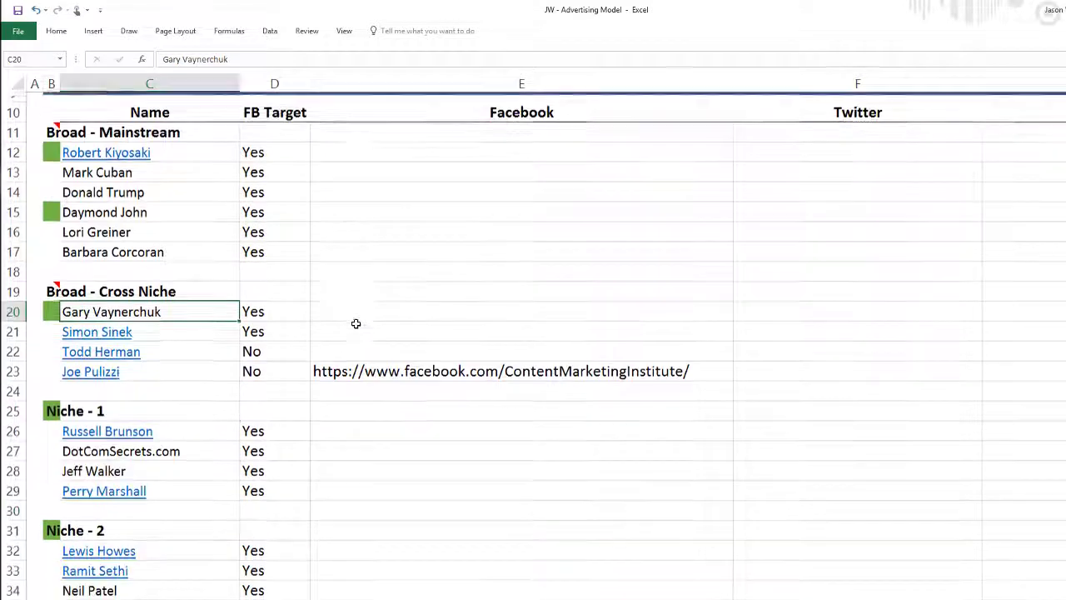
pyautogui.scroll(3, 356, 323)
pyautogui.scroll(-3, 364, 320)
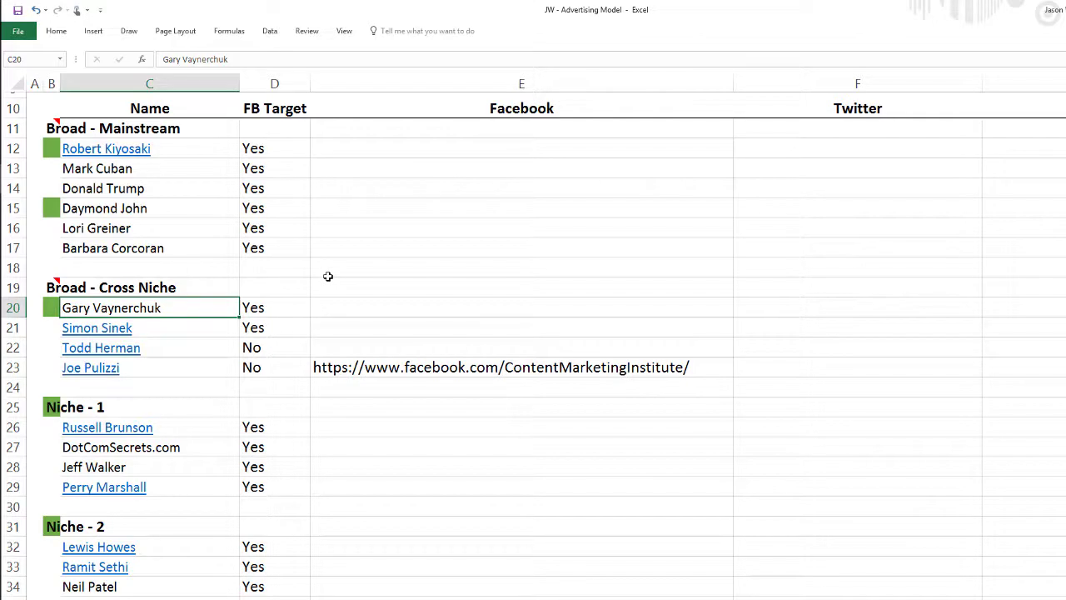
pyautogui.scroll(-5, 276, 233)
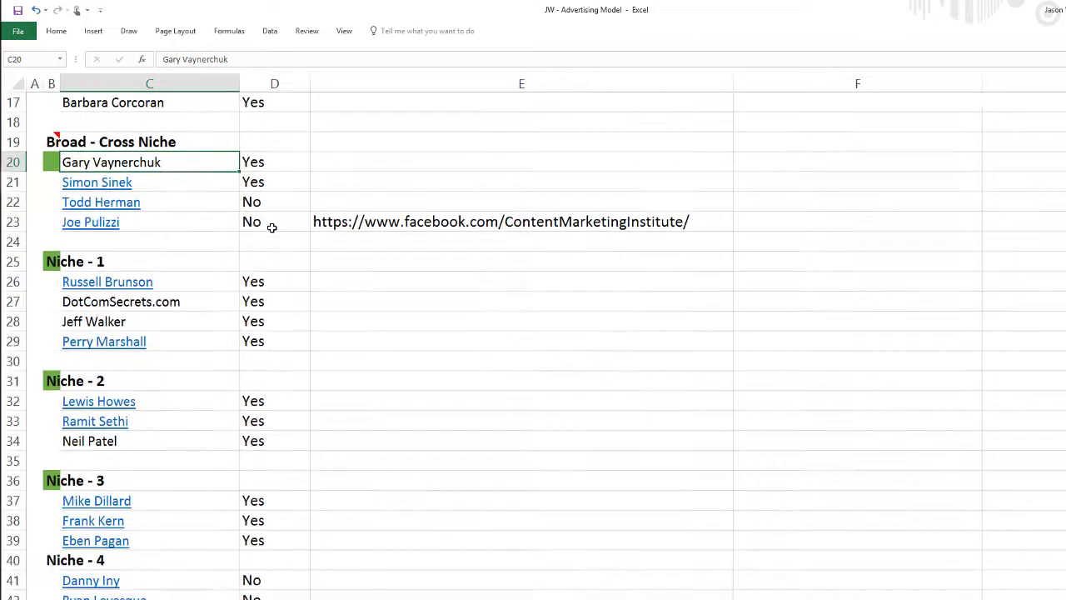
pyautogui.scroll(5, 275, 230)
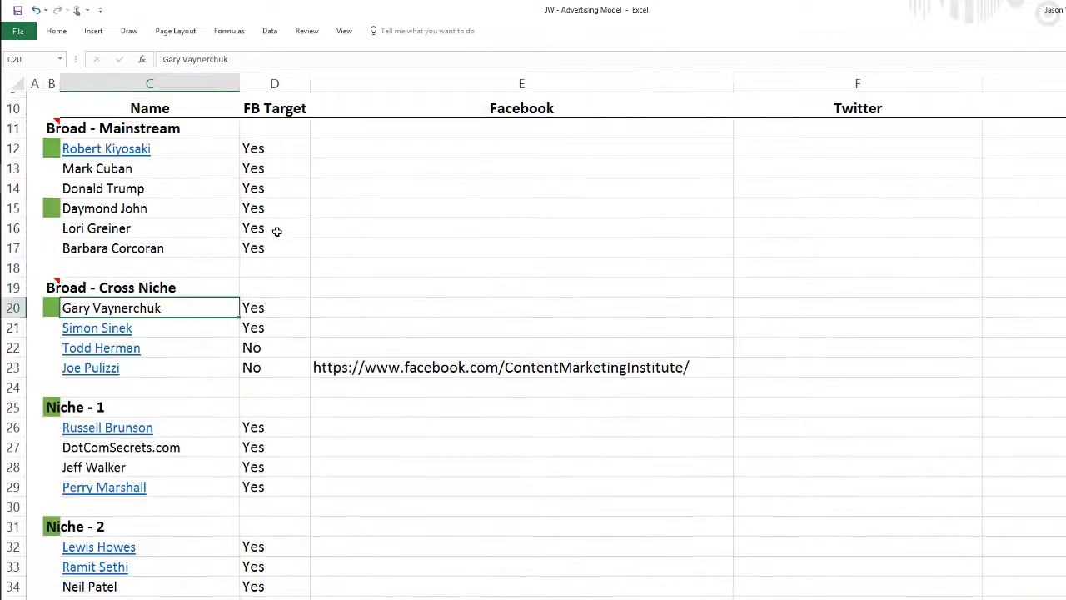
pyautogui.click(221, 351)
pyautogui.click(271, 350)
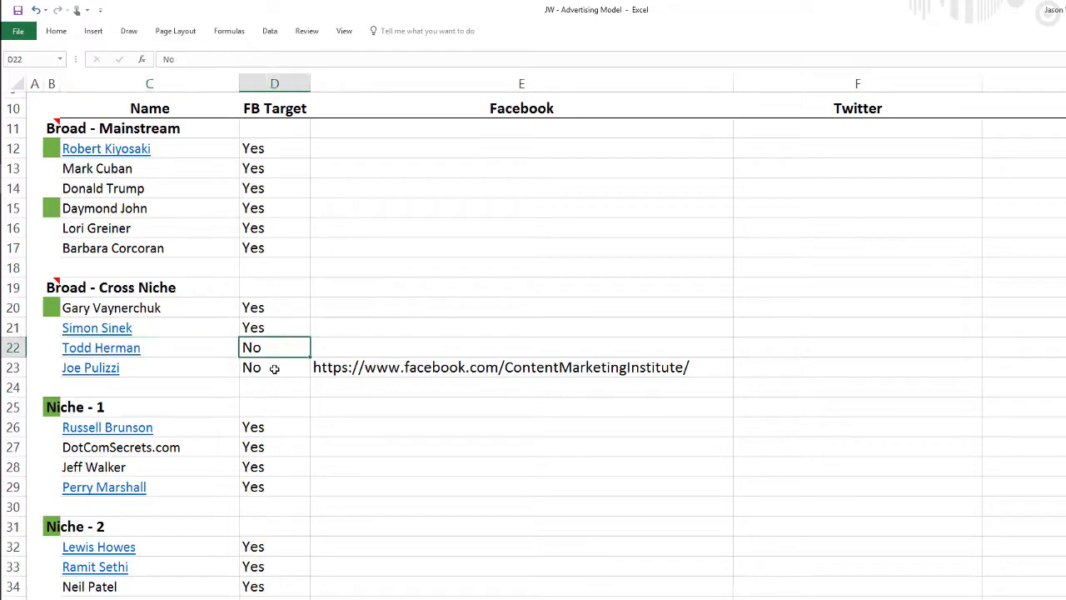
pyautogui.click(275, 368)
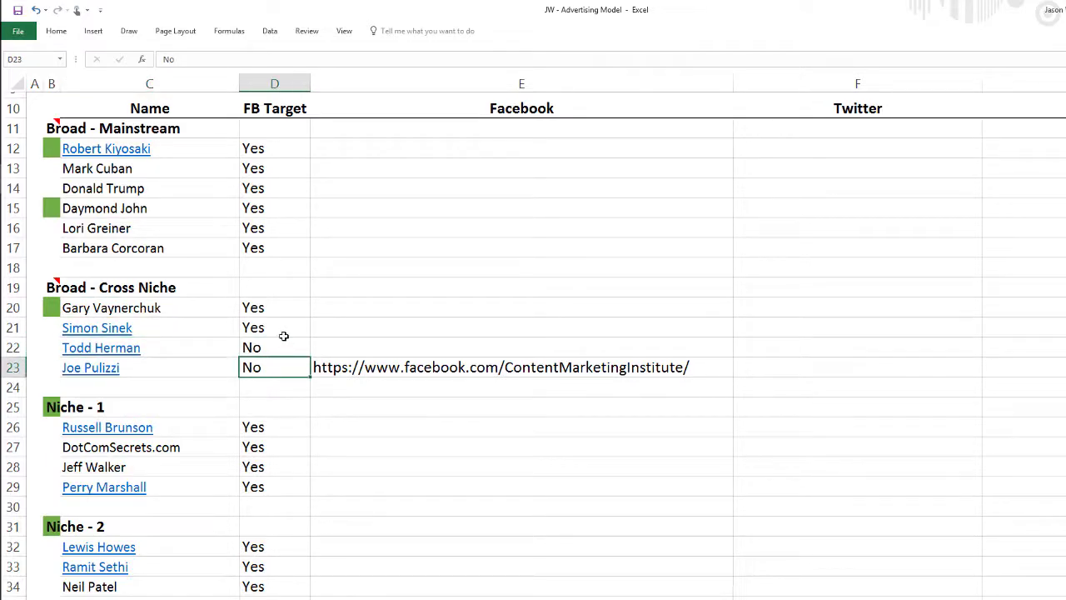
# Review the niche influencers, Companies & Tools and Publications sections with their FB Target entries.
pyautogui.scroll(-2, 285, 332)
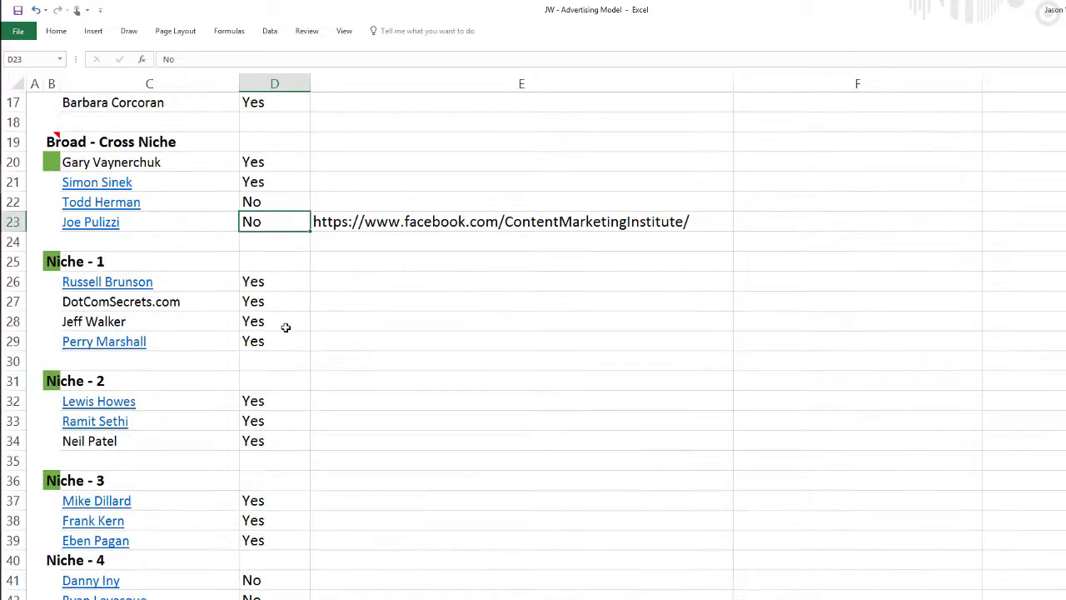
pyautogui.scroll(-3, 287, 328)
pyautogui.scroll(-5, 298, 325)
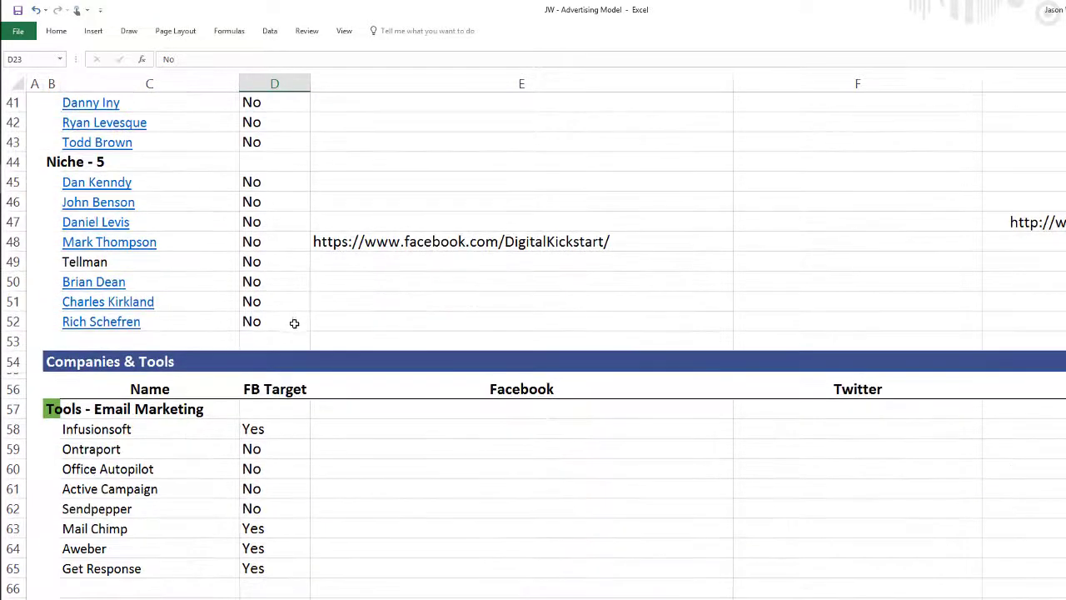
pyautogui.scroll(5, 293, 322)
pyautogui.scroll(-5, 241, 226)
pyautogui.scroll(-5, 276, 248)
pyautogui.scroll(3, 288, 270)
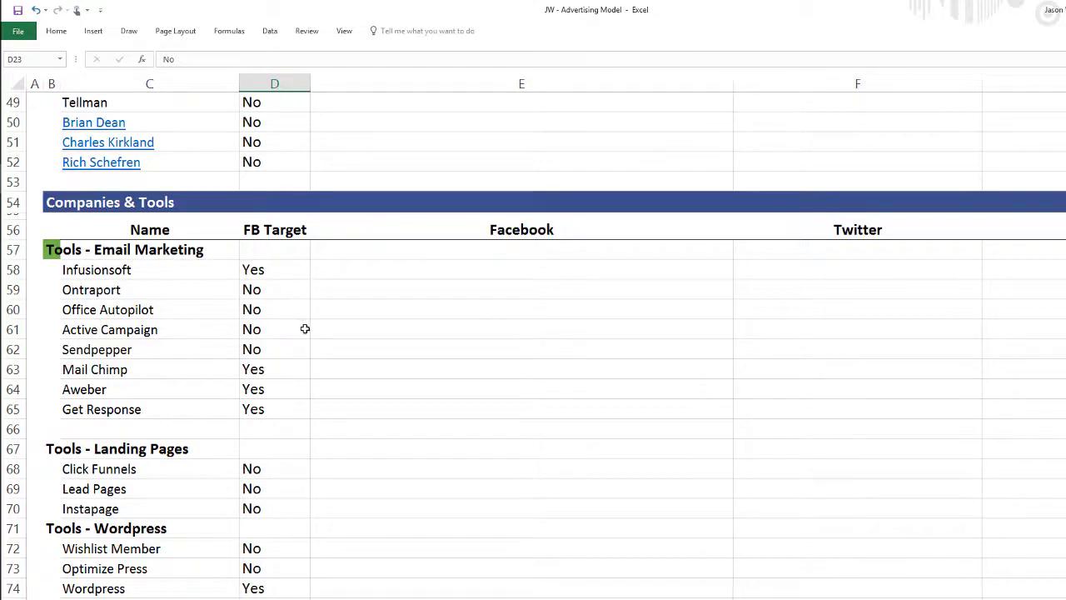
pyautogui.scroll(-3, 329, 332)
pyautogui.scroll(-3, 334, 325)
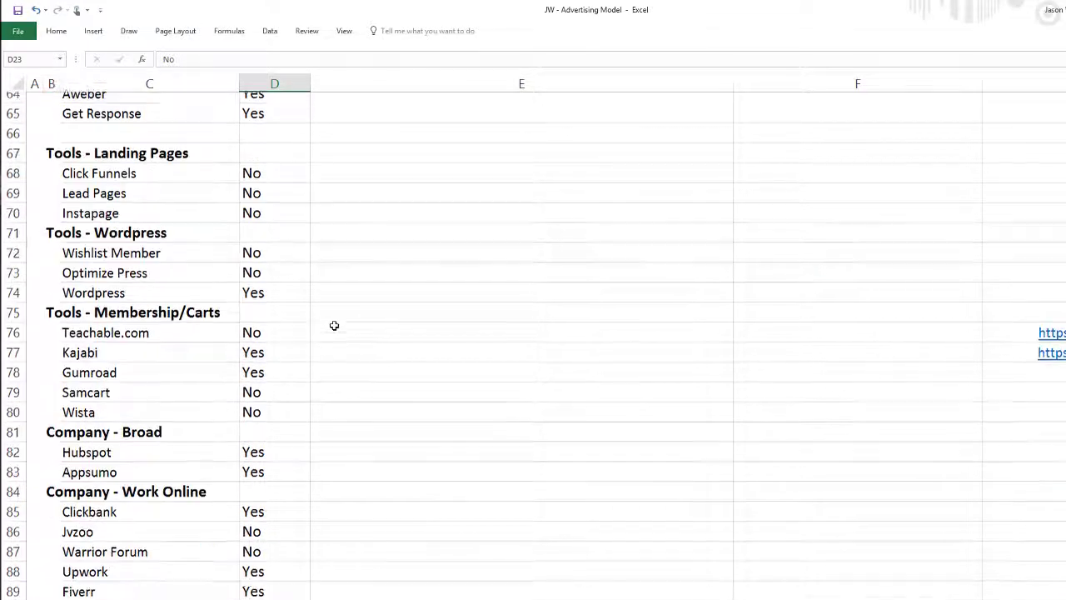
pyautogui.scroll(-3, 337, 325)
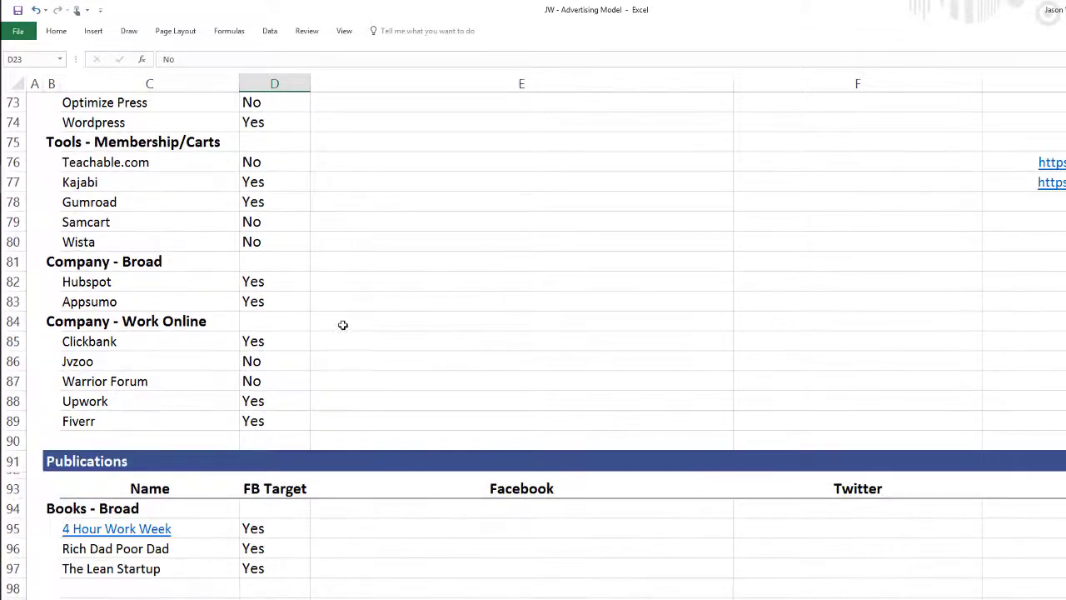
# Switch to Facebook Audience Insights and view the Save Audience dialog without saving the new audience.
pyautogui.hotkey('alt', 'Tab')
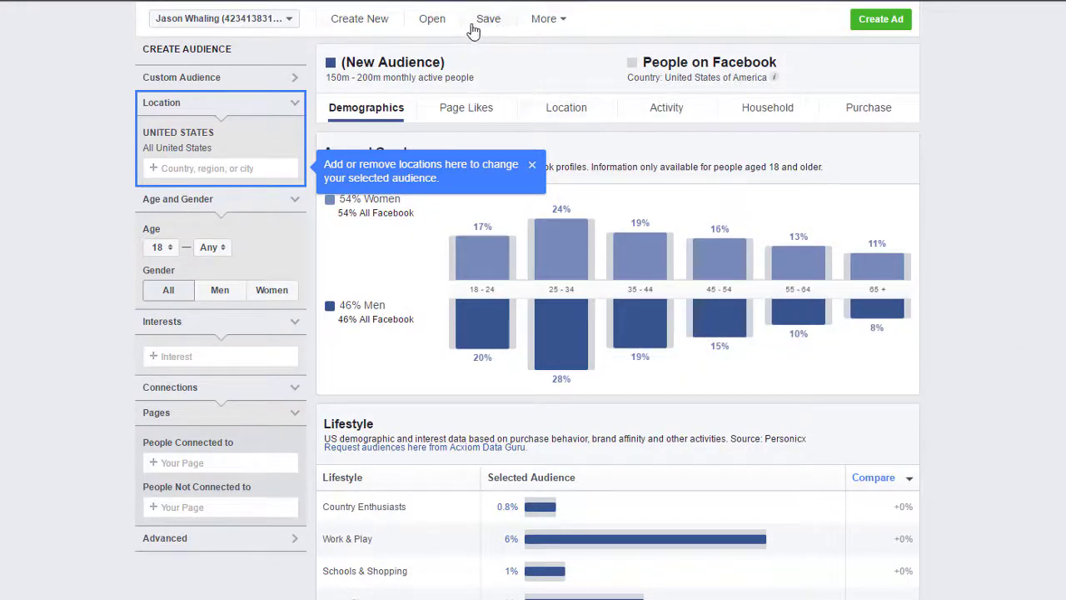
pyautogui.click(561, 21)
pyautogui.click(553, 47)
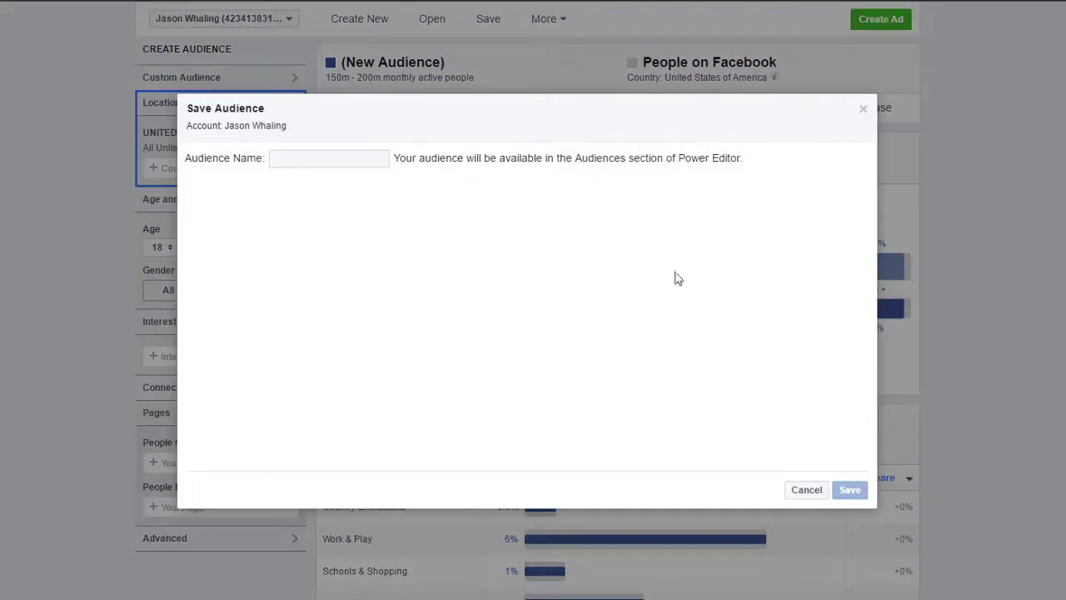
pyautogui.click(807, 491)
# Examine the list of saved audiences and preview their locations, interests and age ranges without opening one.
pyautogui.click(426, 19)
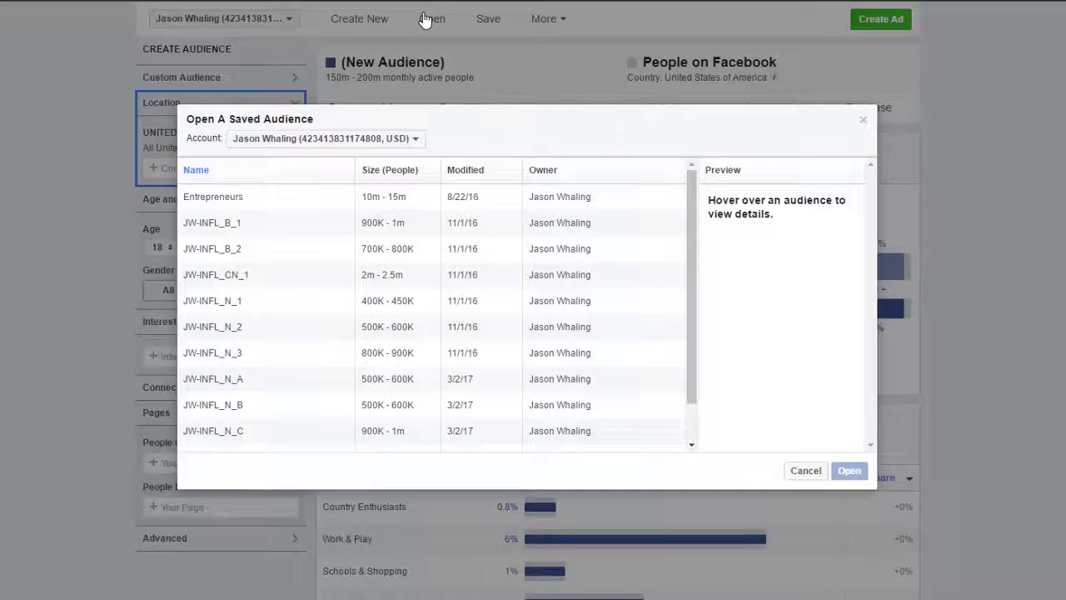
pyautogui.scroll(-2, 344, 338)
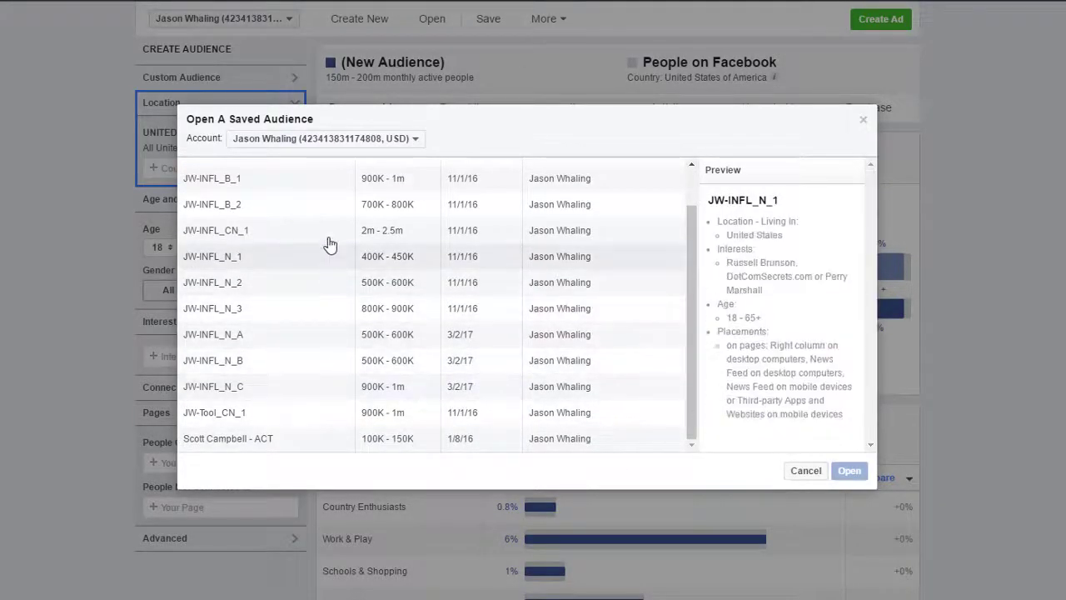
pyautogui.scroll(2, 322, 203)
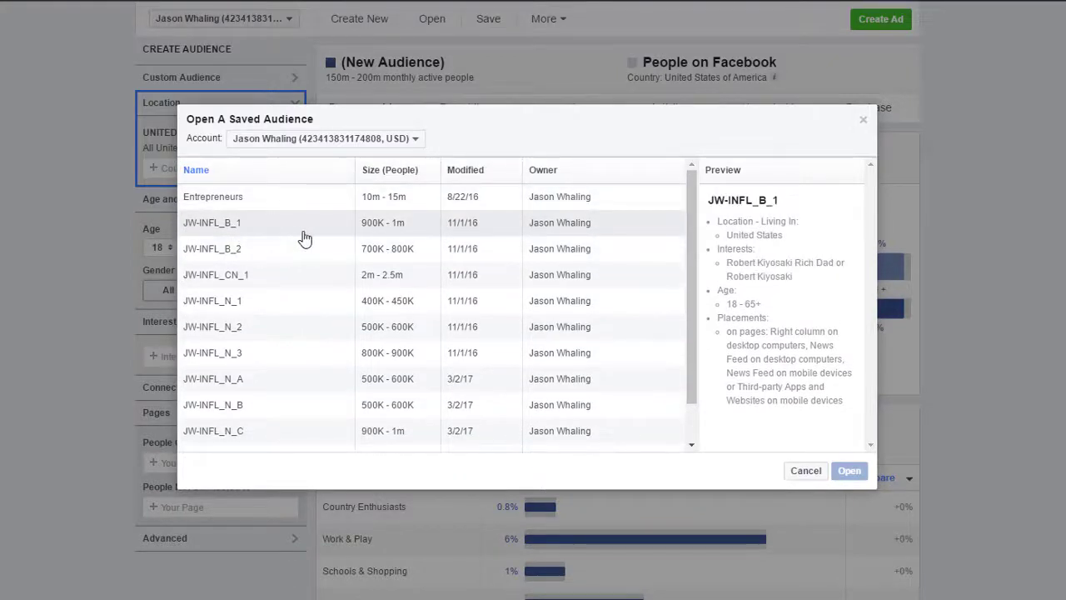
pyautogui.scroll(-2, 305, 242)
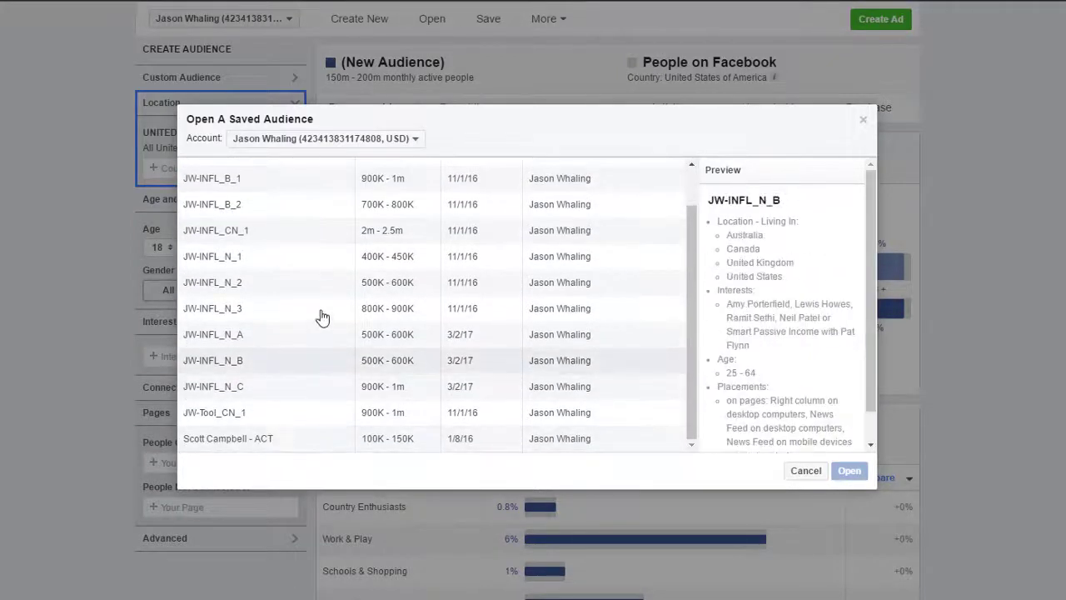
pyautogui.scroll(2, 321, 317)
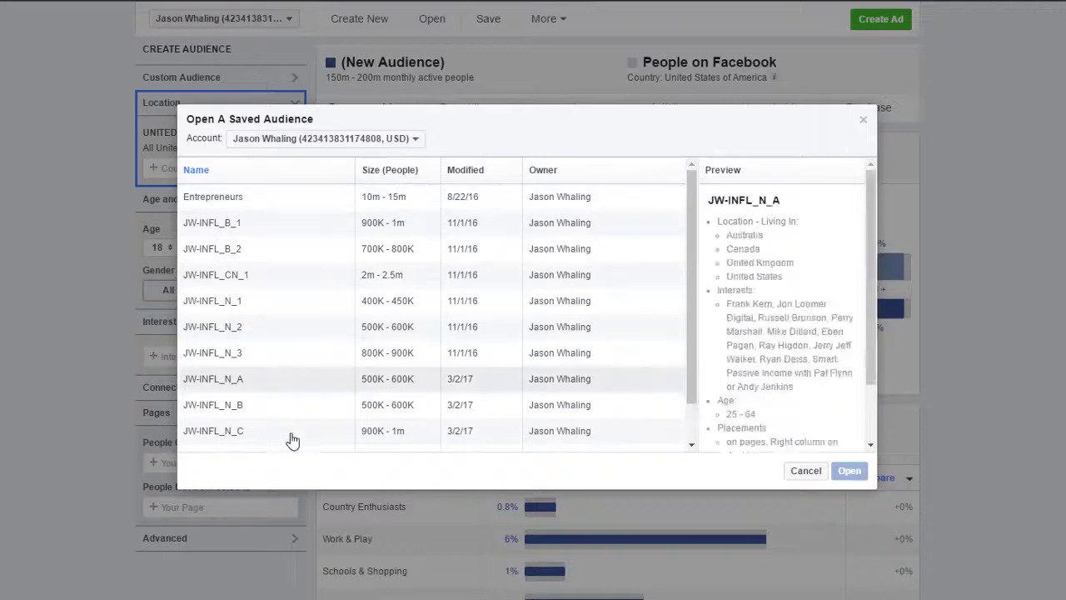
pyautogui.scroll(-2, 314, 379)
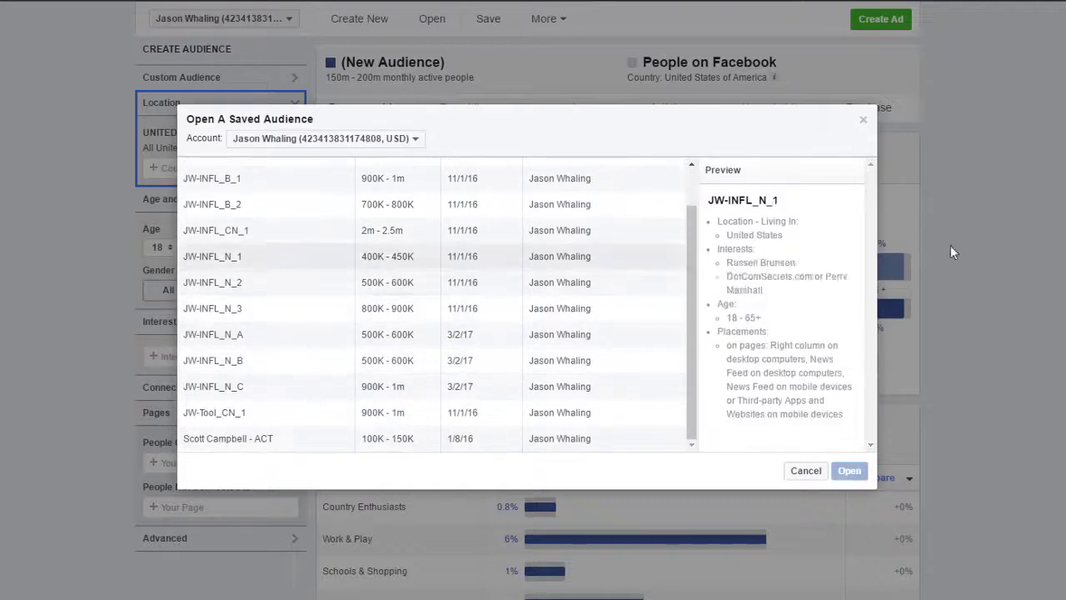
pyautogui.click(864, 125)
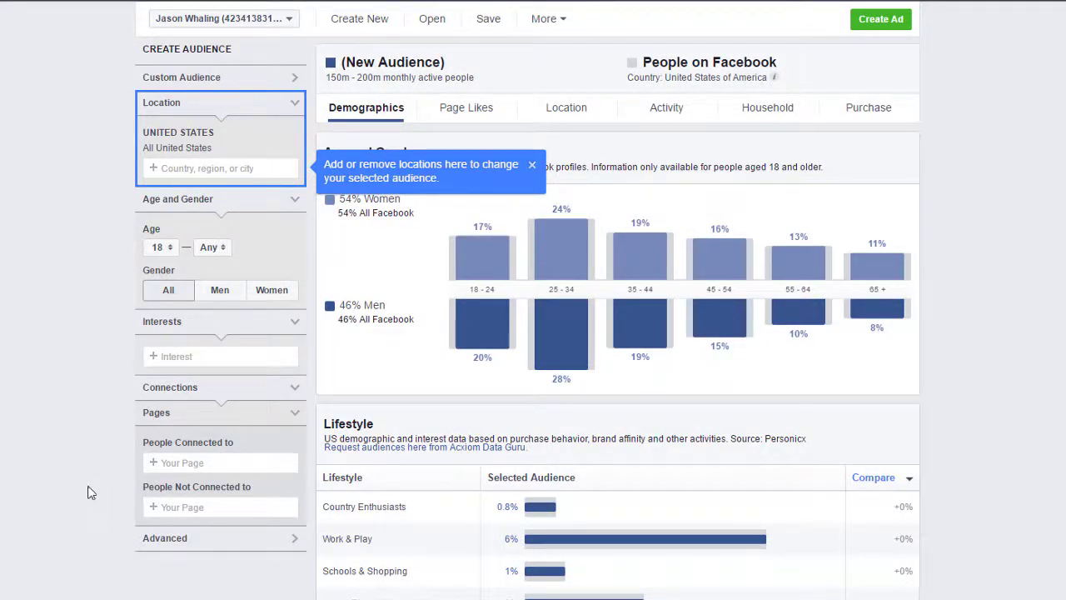
pyautogui.scroll(-10, 89, 491)
pyautogui.scroll(4, 89, 492)
pyautogui.scroll(5, 92, 492)
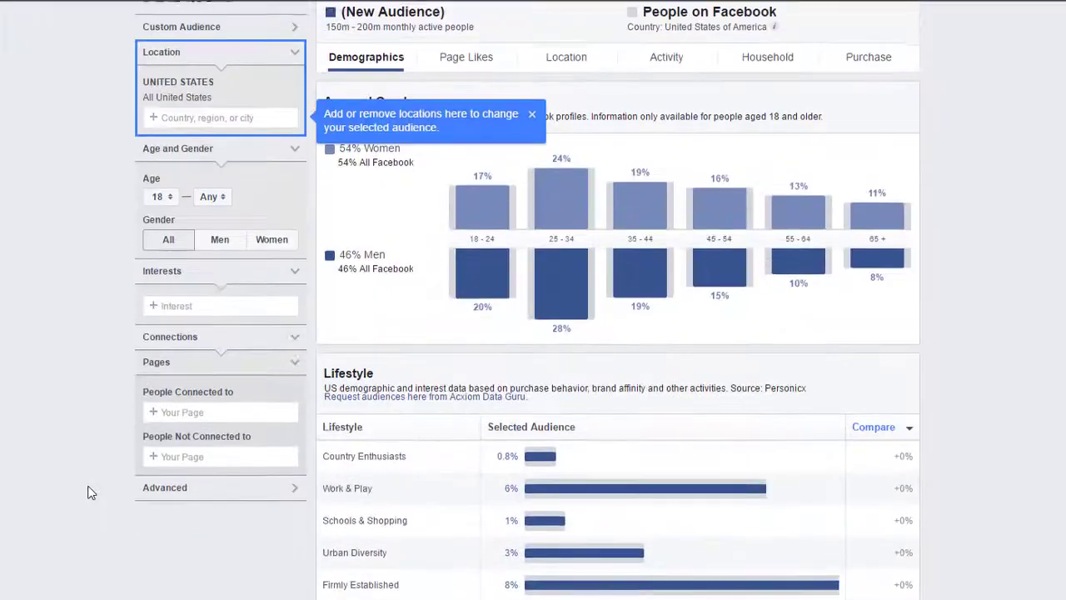
pyautogui.scroll(-1, 92, 493)
# Take Robert Kiyosaki from the Broad - Mainstream group of the Excel workbook and add him as an interest in Audience Insights.
pyautogui.hotkey('alt', 'Tab')
pyautogui.hotkey('alt', 'Tab')
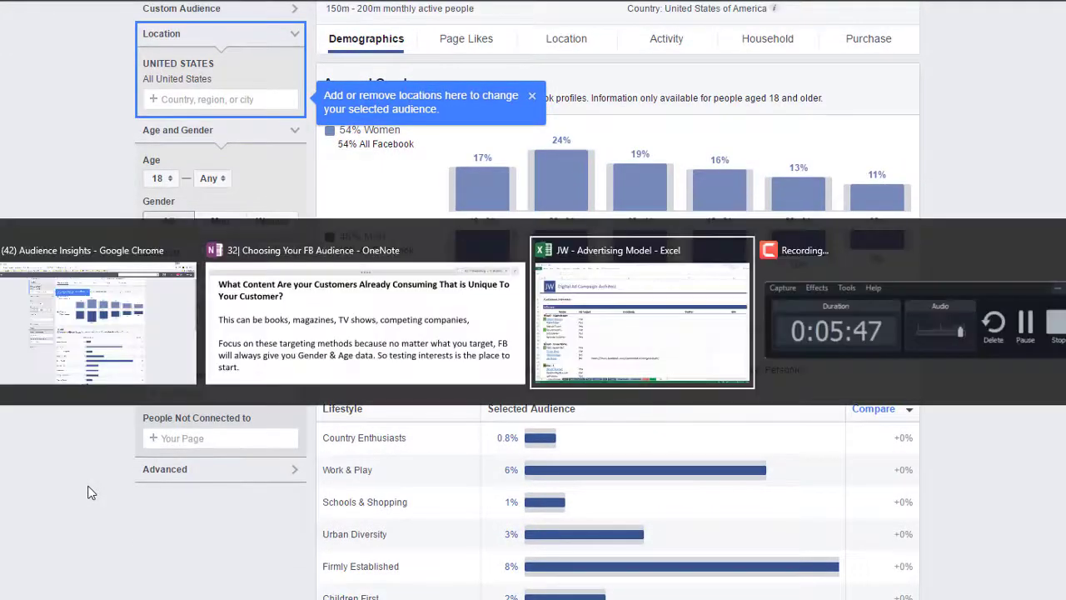
pyautogui.click(25, 285)
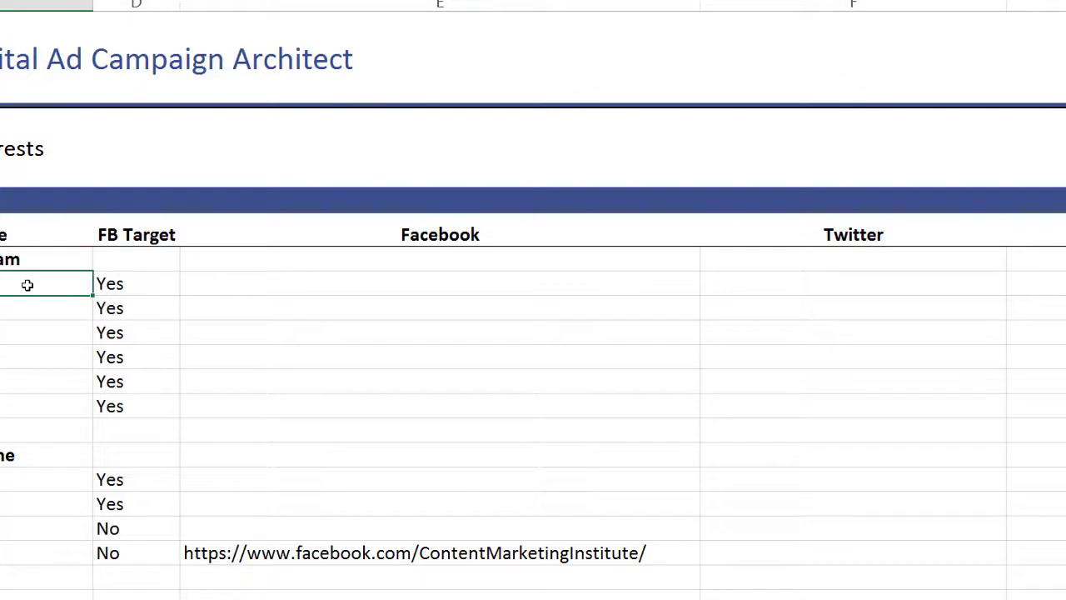
pyautogui.hotkey('alt', 'Tab')
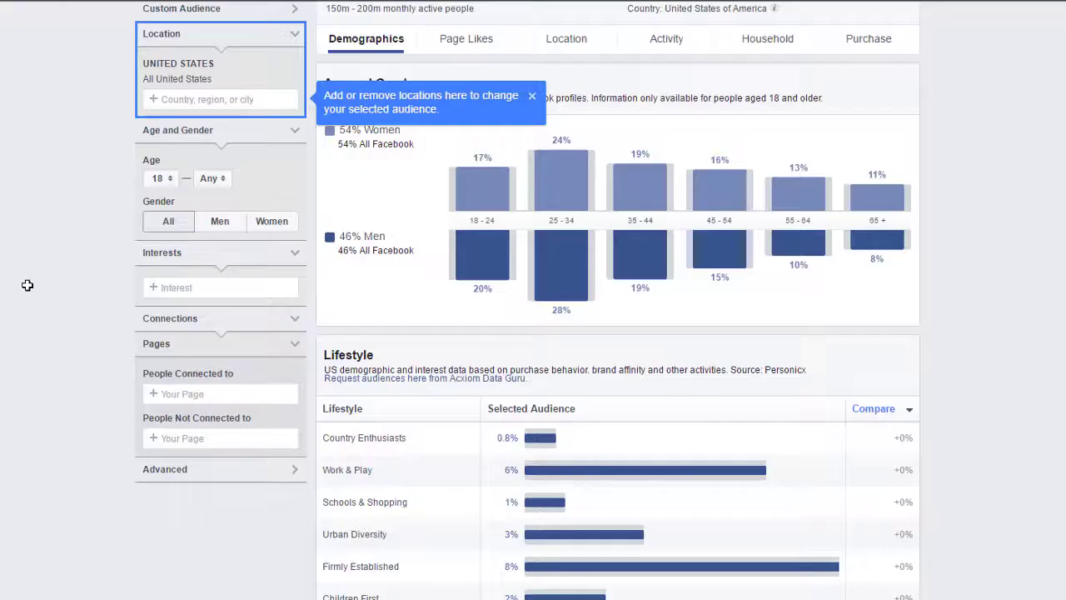
pyautogui.click(215, 289)
pyautogui.write('Robert Kiyosaki')
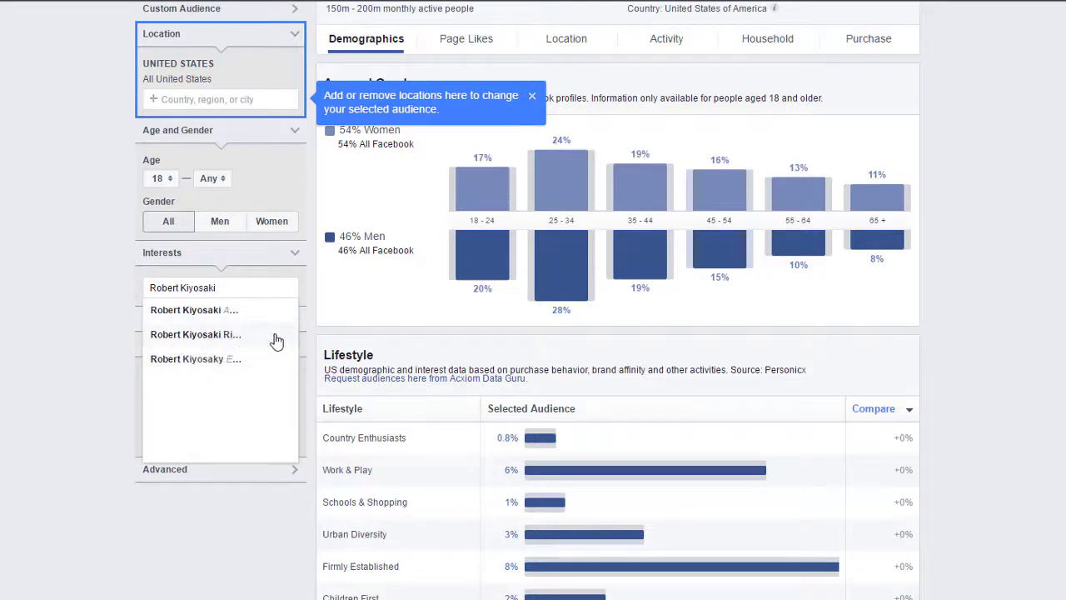
pyautogui.click(224, 320)
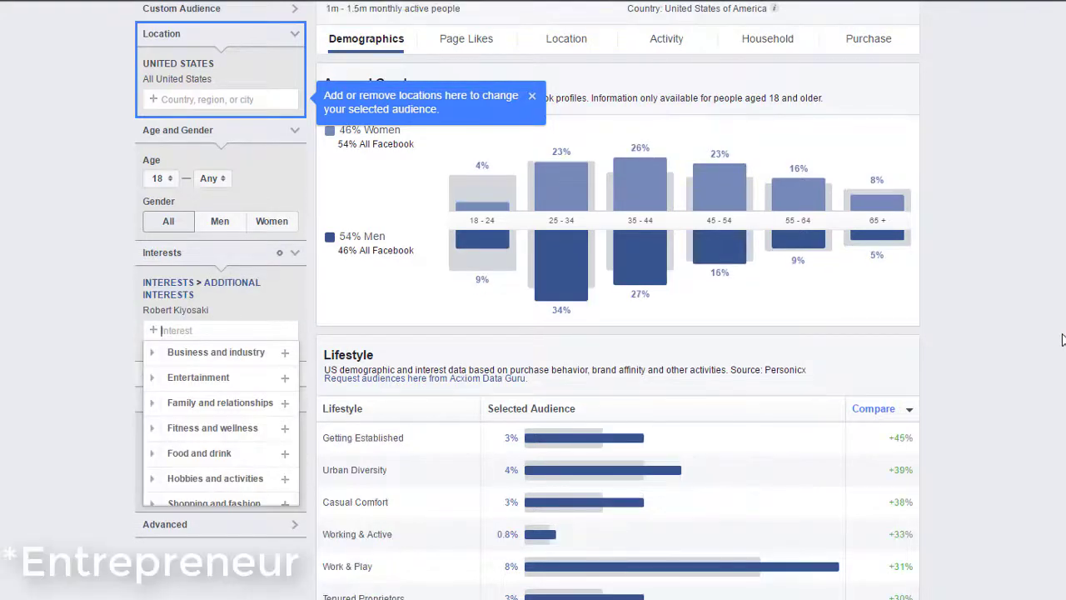
# Look over the audience's demographics and dismiss the tip about adding or removing locations.
pyautogui.scroll(-2, 1061, 340)
pyautogui.scroll(1, 1061, 339)
pyautogui.scroll(3, 1061, 339)
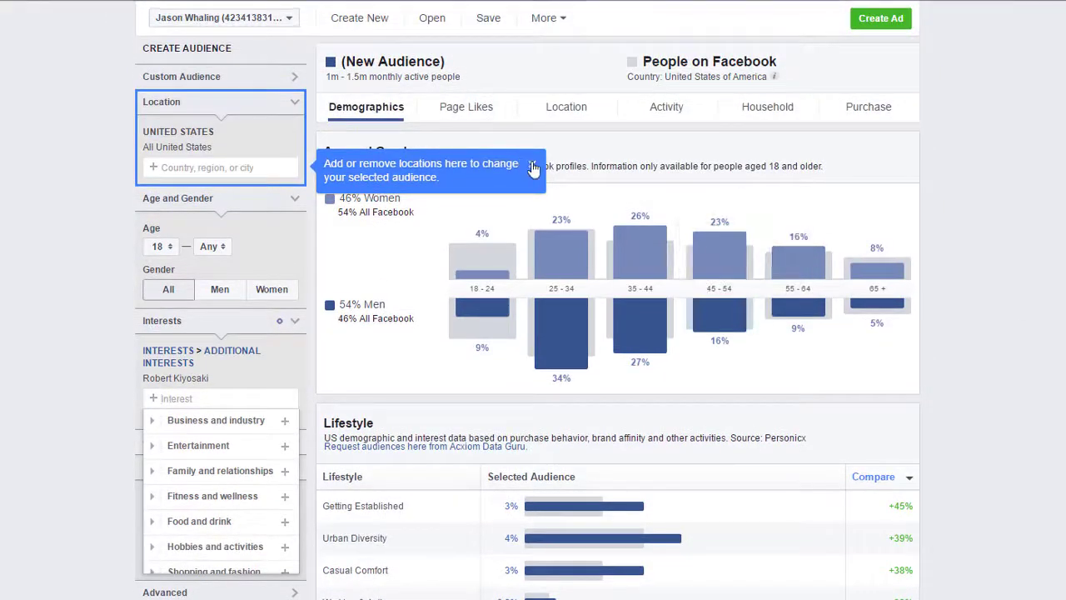
pyautogui.click(533, 167)
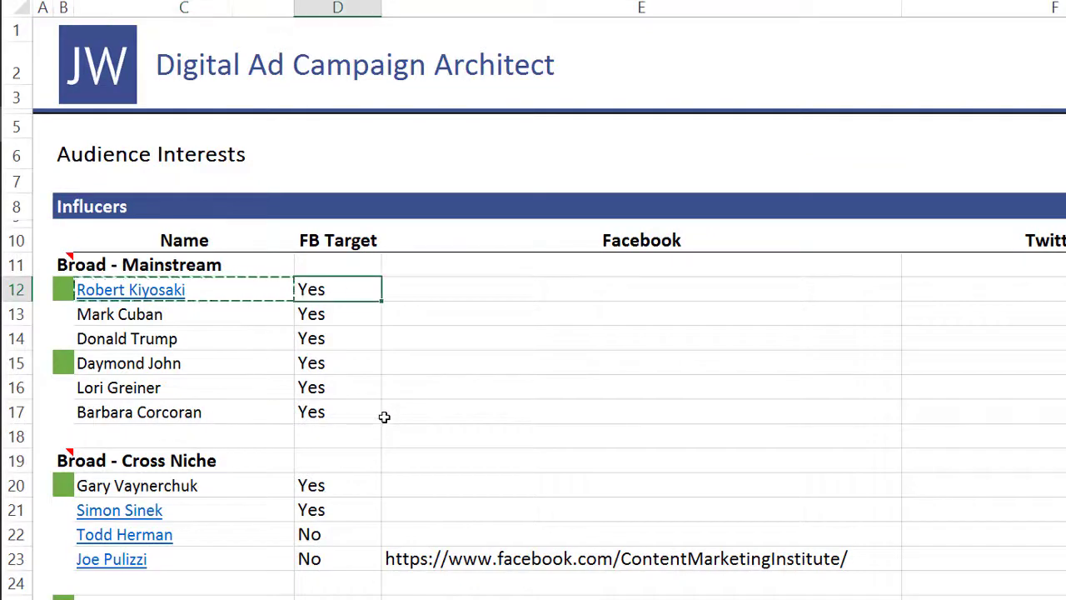
# Compare the mainstream, cross-niche and numbered niche influencer groups to find further interests for the audience.
pyautogui.hotkey('ctrl', 'shift', 'Down')
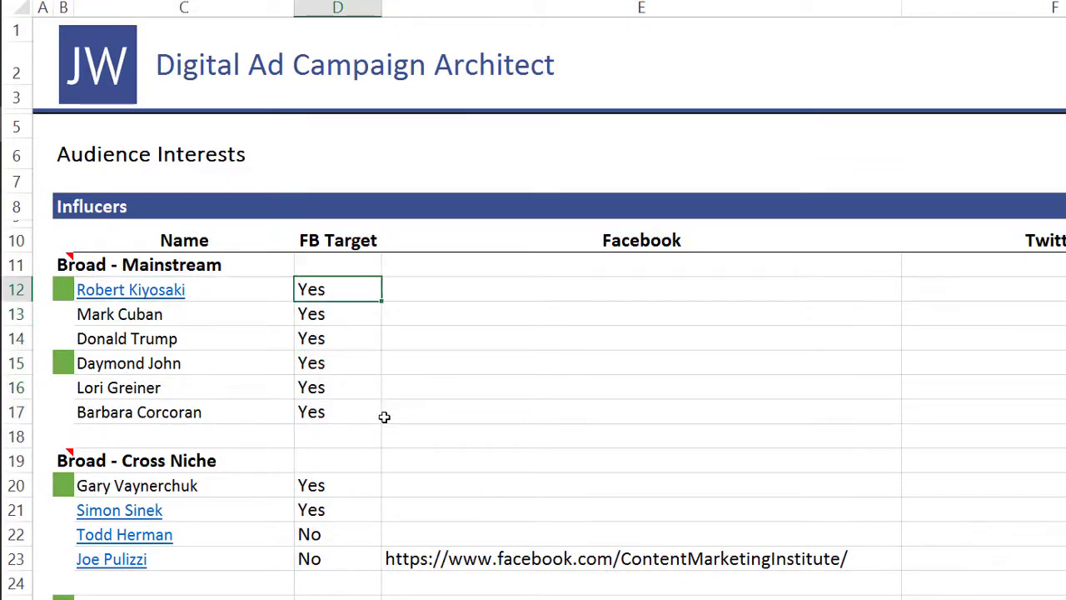
pyautogui.press('Left')
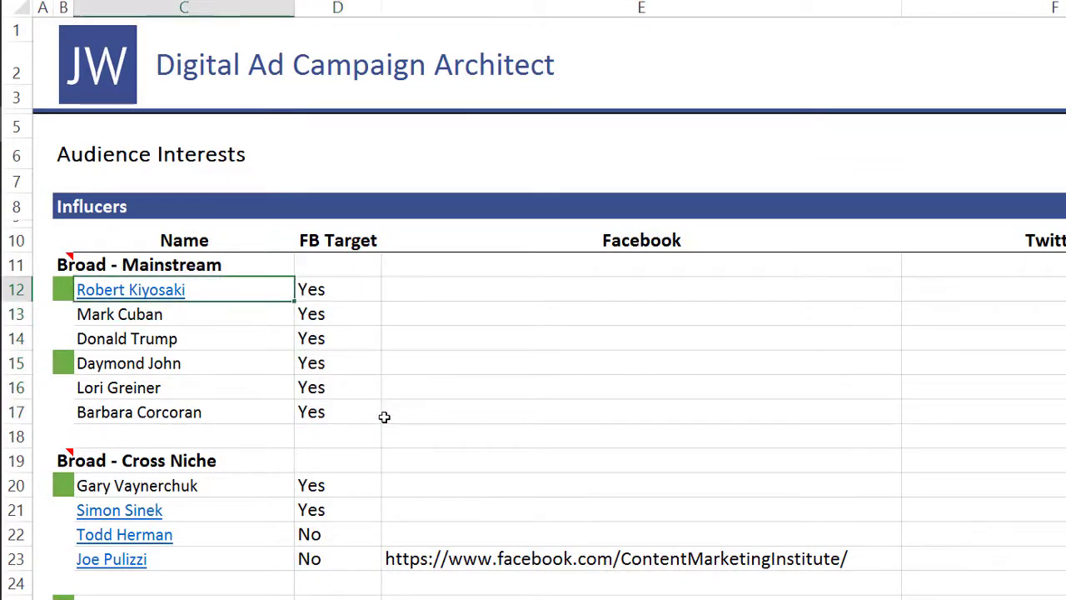
pyautogui.press('Down')
pyautogui.press('Up')
pyautogui.scroll(-6, 384, 417)
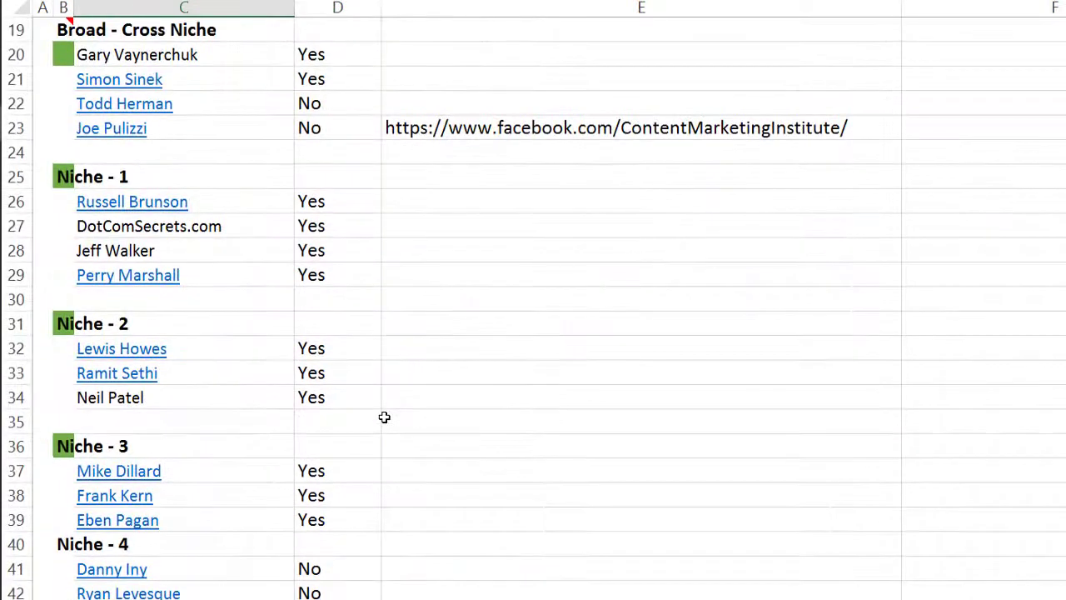
pyautogui.scroll(1, 383, 417)
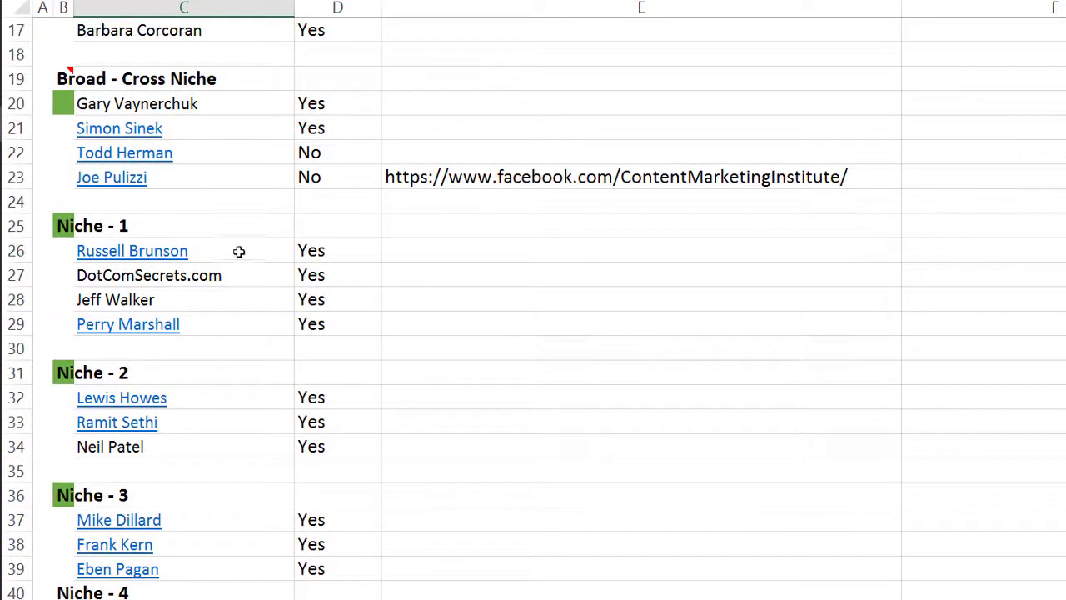
pyautogui.scroll(-1, 255, 357)
pyautogui.click(233, 380)
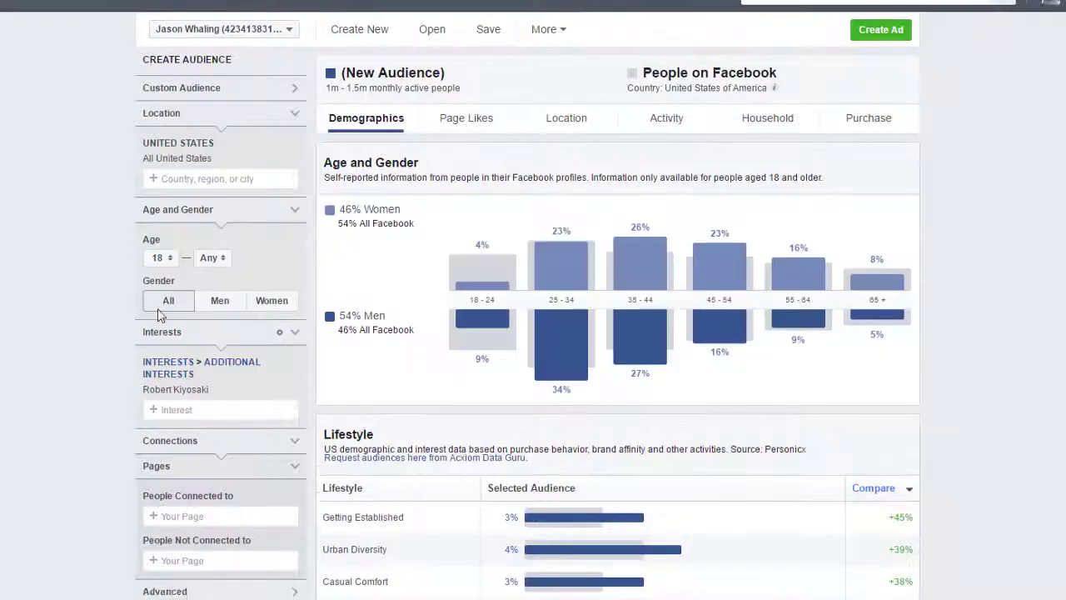
# Add Lewis Howes as an interest, check the estimated audience size, and remove Robert Kiyosaki from the interests.
pyautogui.click(221, 411)
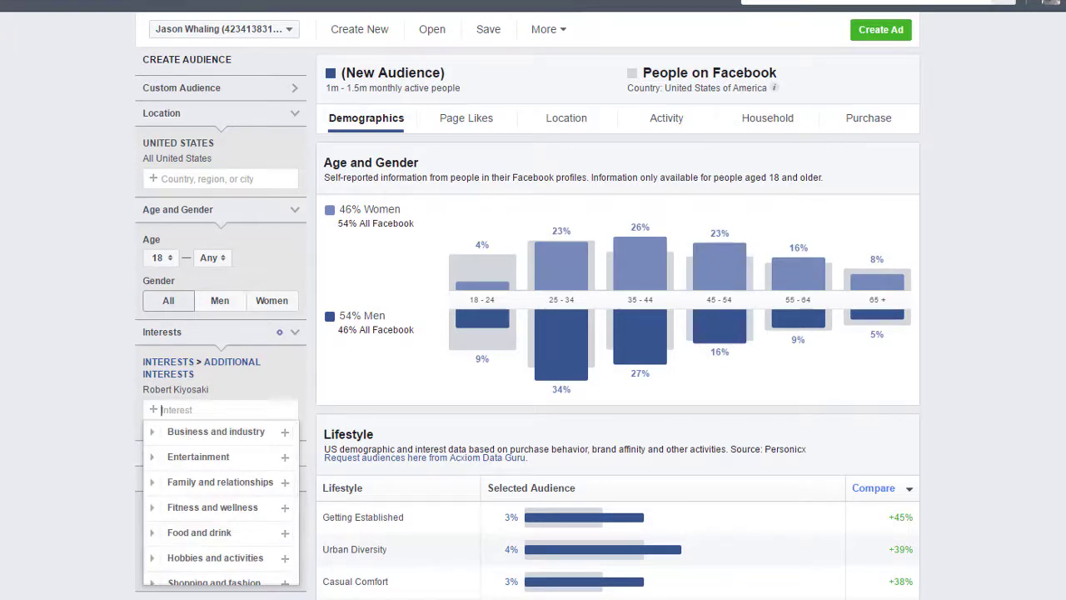
pyautogui.write('Lewis Howes')
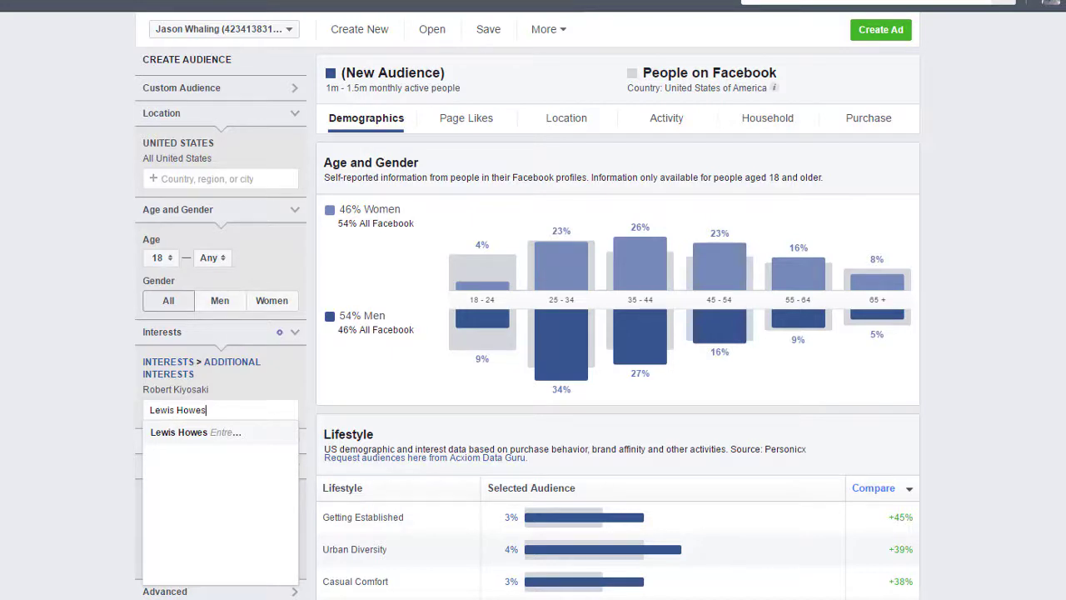
pyautogui.press('Return')
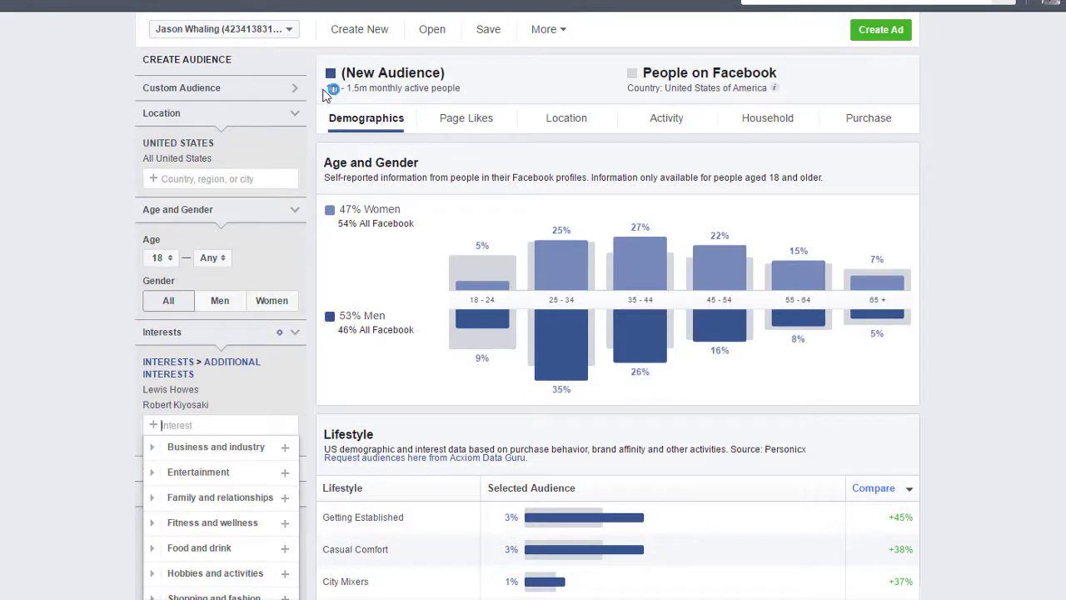
pyautogui.moveTo(326, 88); pyautogui.dragTo(371, 90)
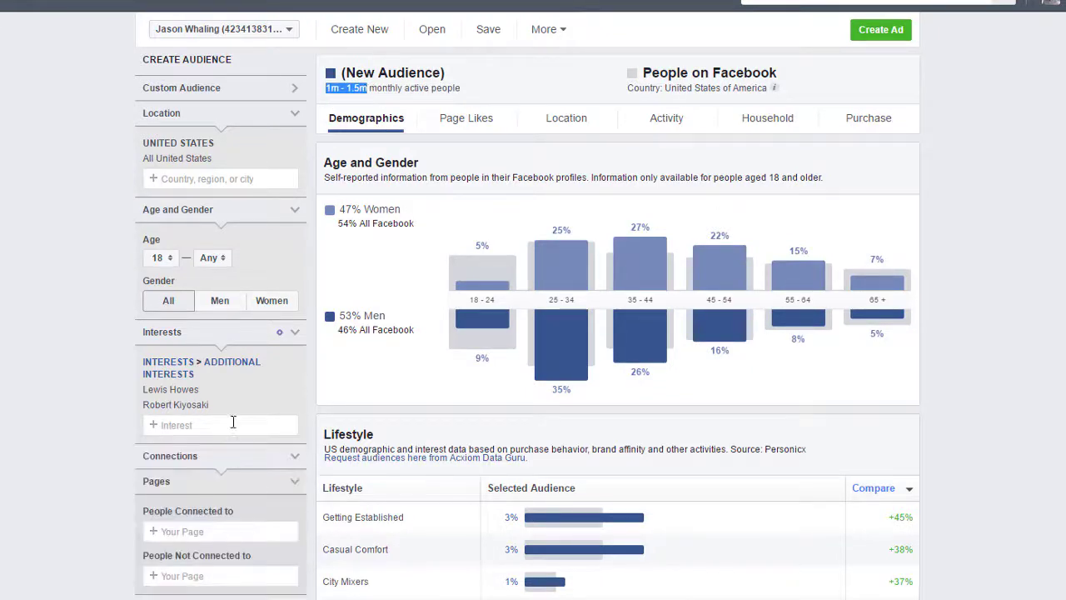
pyautogui.moveTo(279, 398)
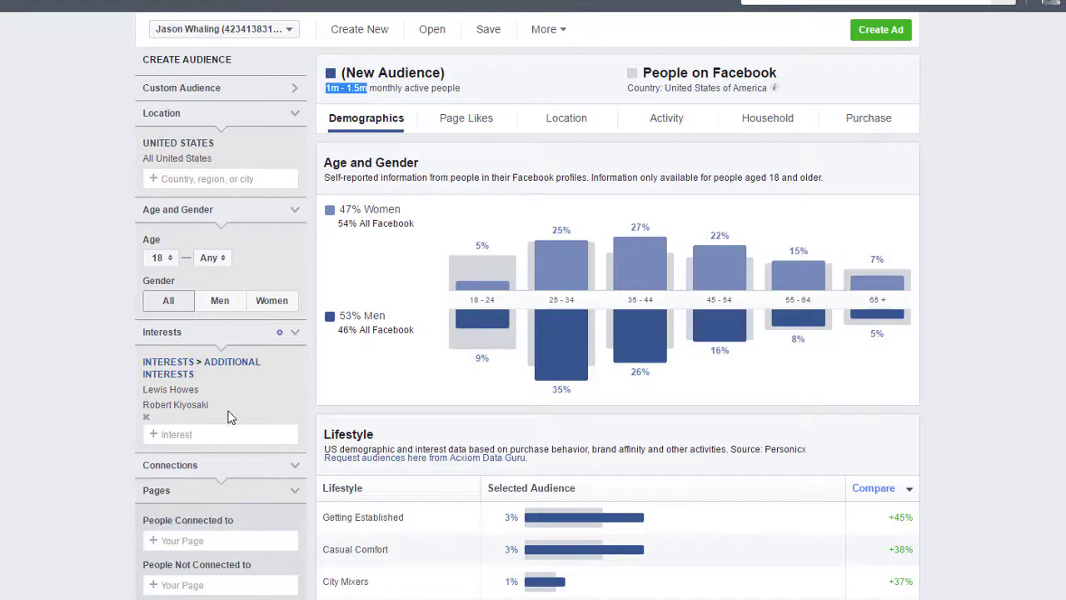
pyautogui.click(146, 416)
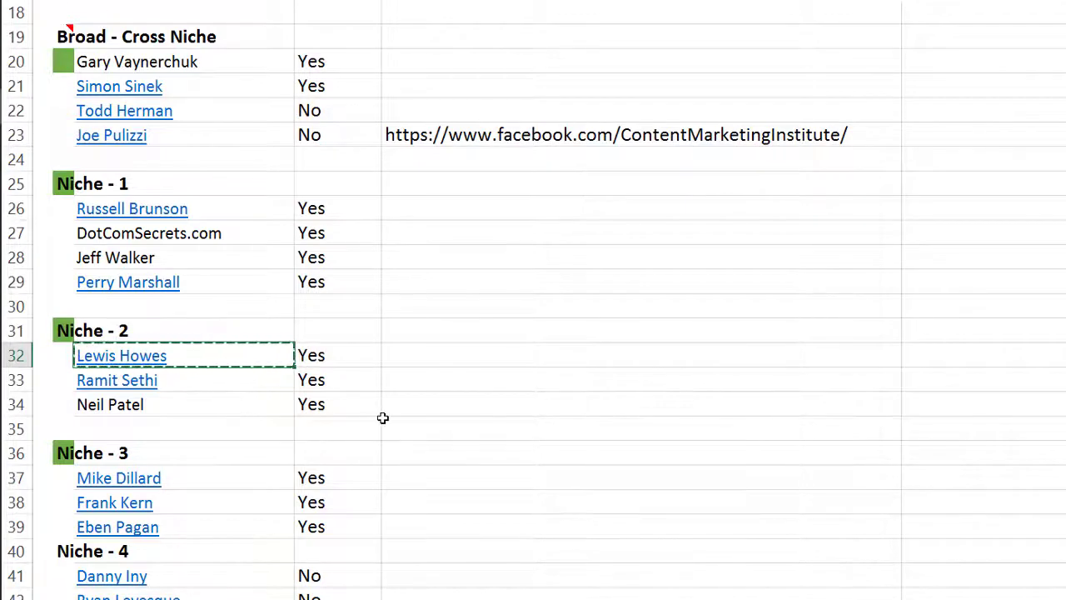
# Compare the Robert Kiyosaki and Lewis Howes entries in the Excel workbook, and look over the current audience's demographics in Audience Insights.
pyautogui.press('Escape')
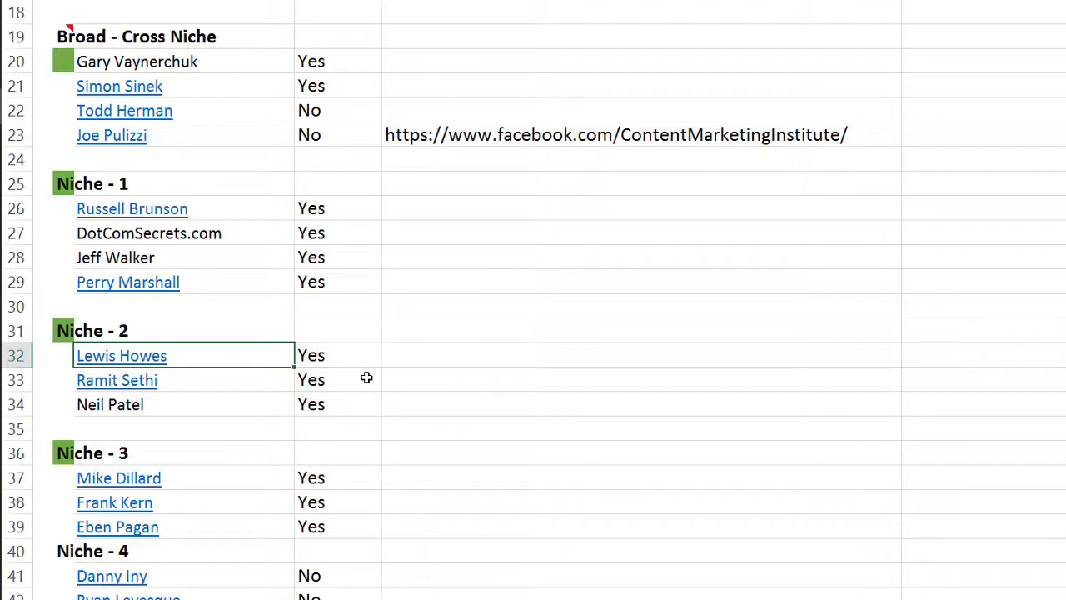
pyautogui.scroll(2, 366, 378)
pyautogui.scroll(1, 366, 378)
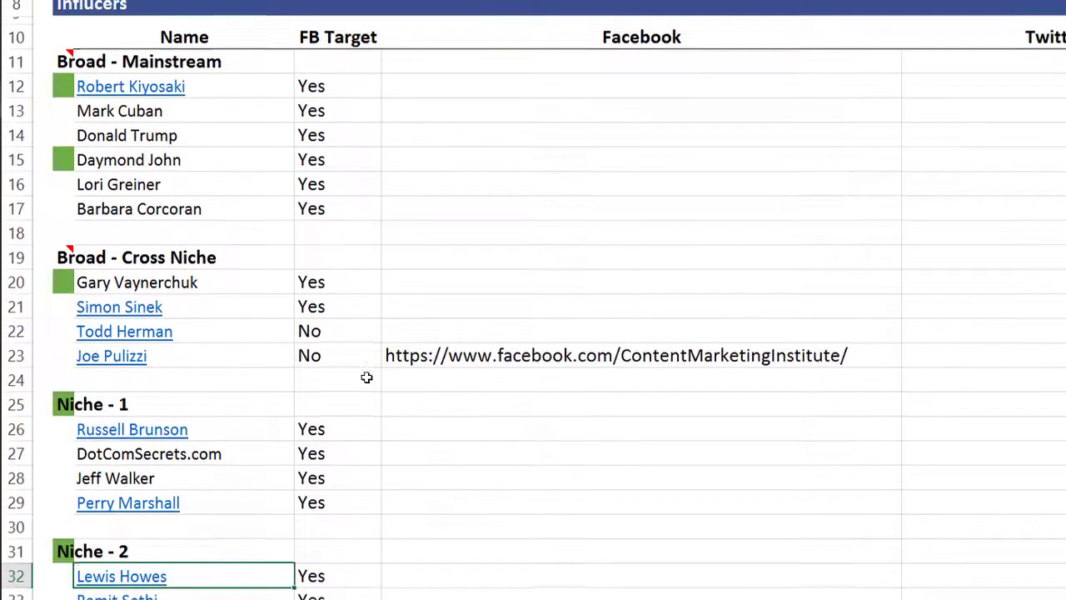
pyautogui.click(240, 94)
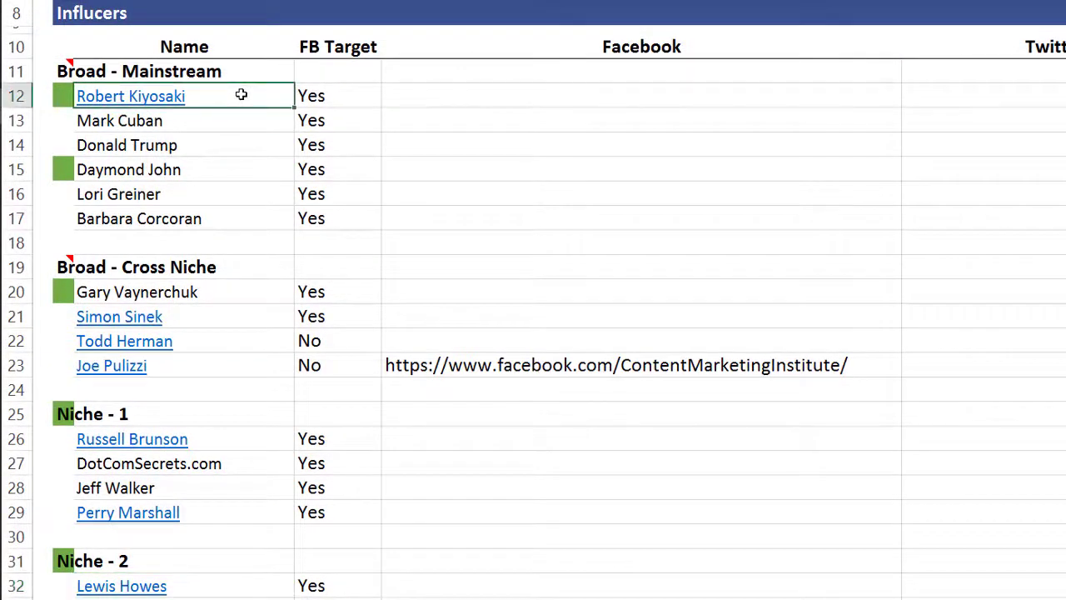
pyautogui.click(222, 575)
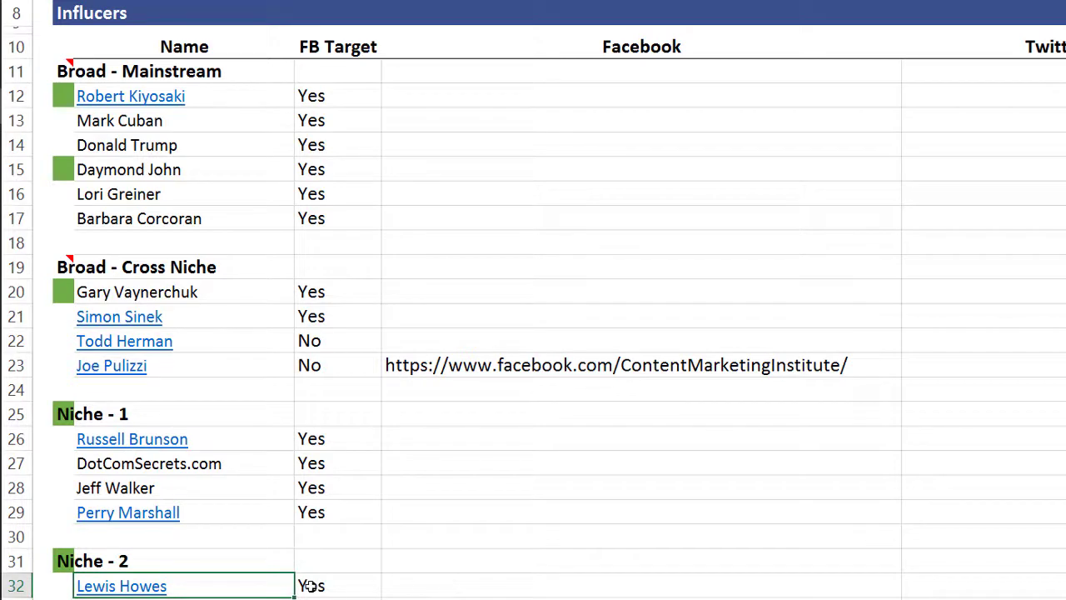
pyautogui.click(257, 99)
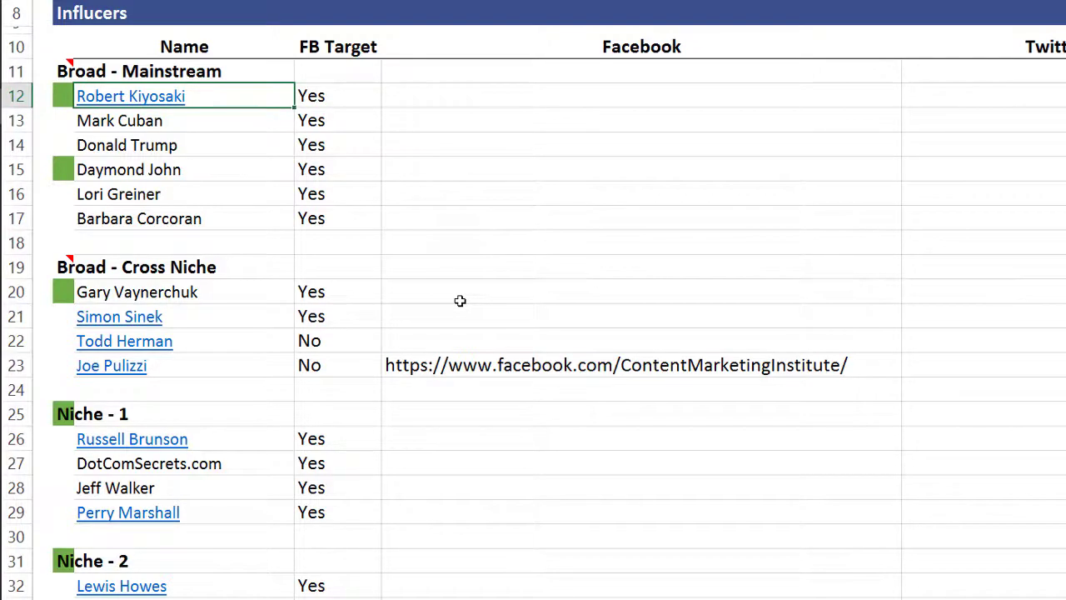
pyautogui.hotkey('alt', 'Tab')
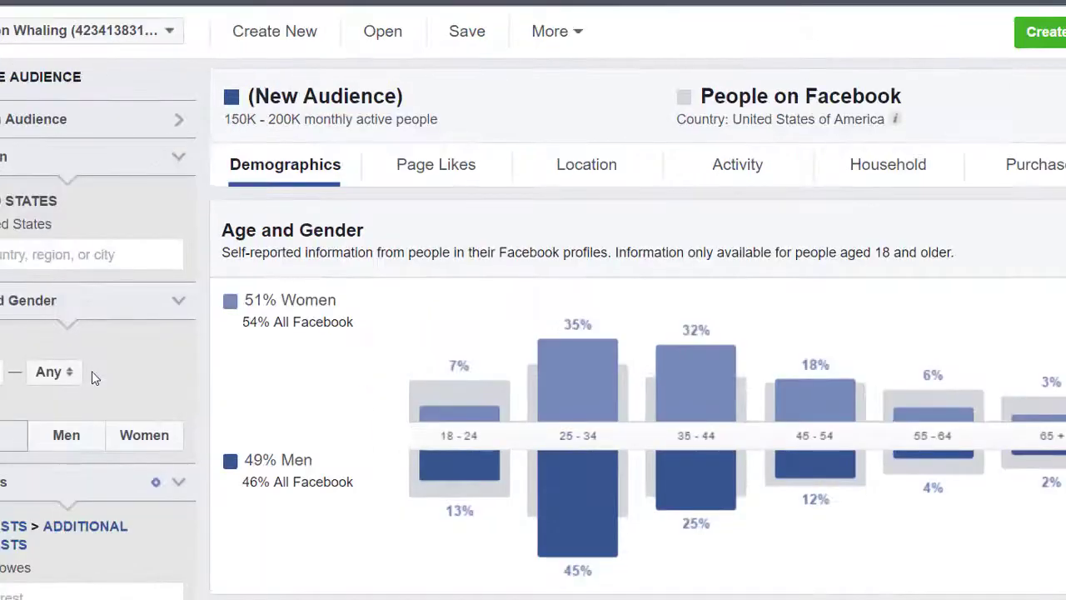
pyautogui.scroll(-2, 533, 333)
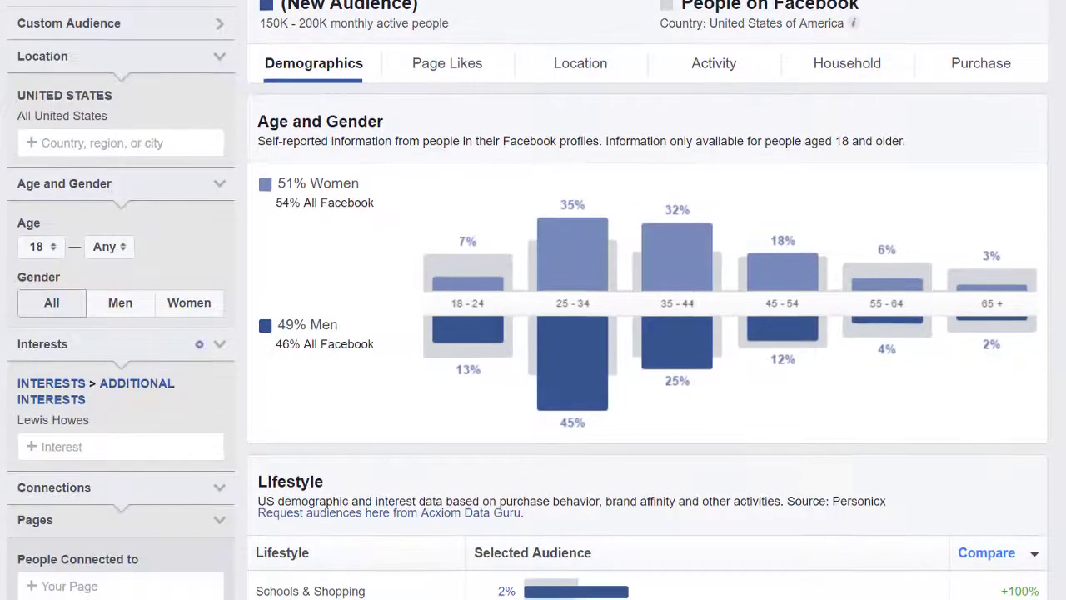
pyautogui.scroll(1, 534, 333)
pyautogui.scroll(-1, 534, 334)
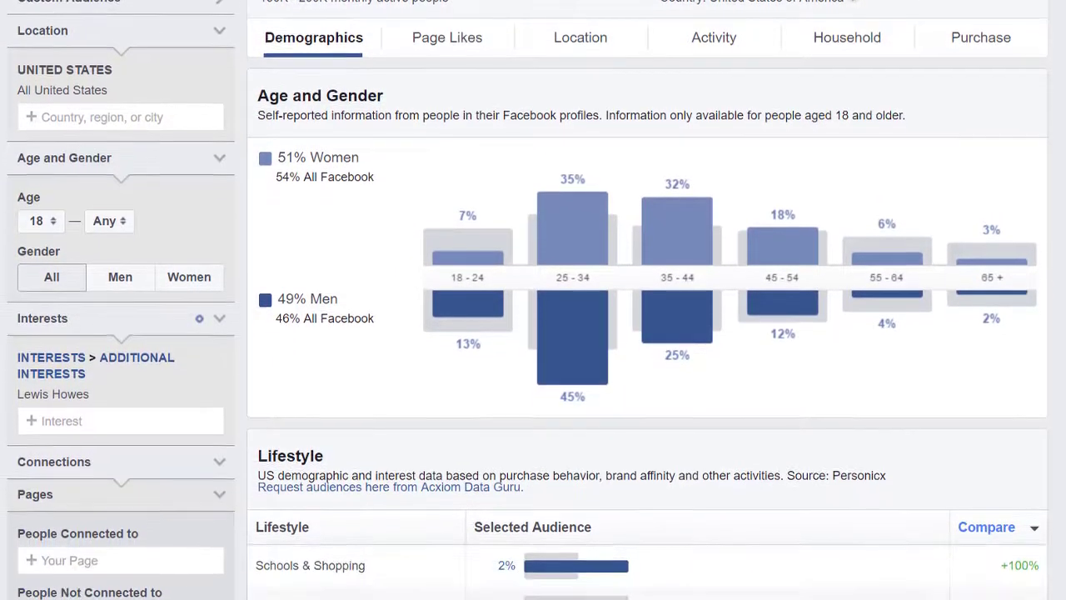
pyautogui.scroll(2, 533, 333)
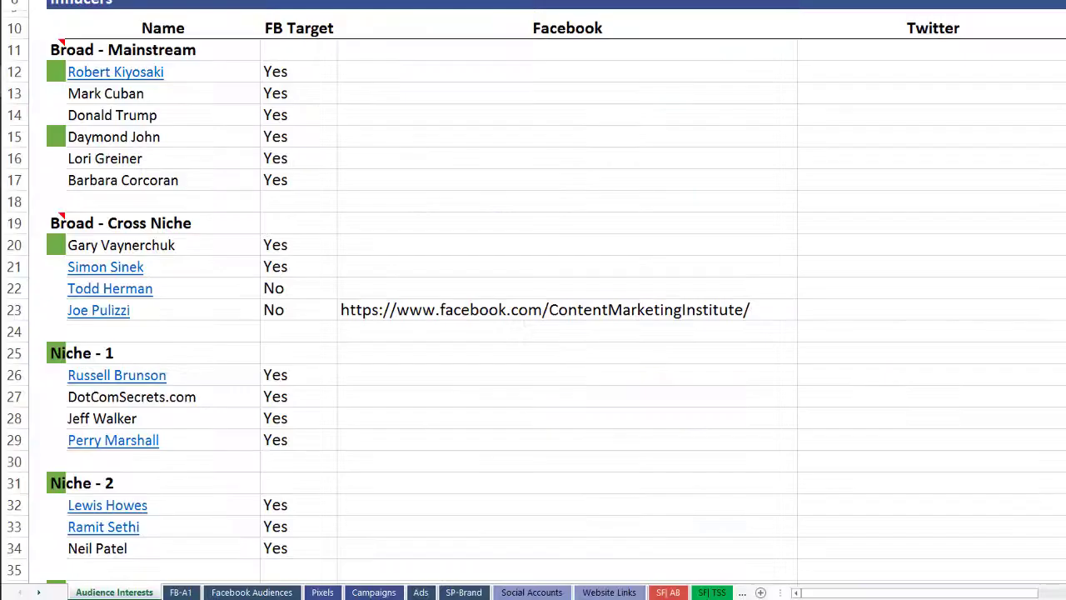
# Copy Russell Brunson from the Niche - 1 group of the Excel workbook and add him as an interest in Audience Insights.
pyautogui.click(222, 395)
pyautogui.click(229, 369)
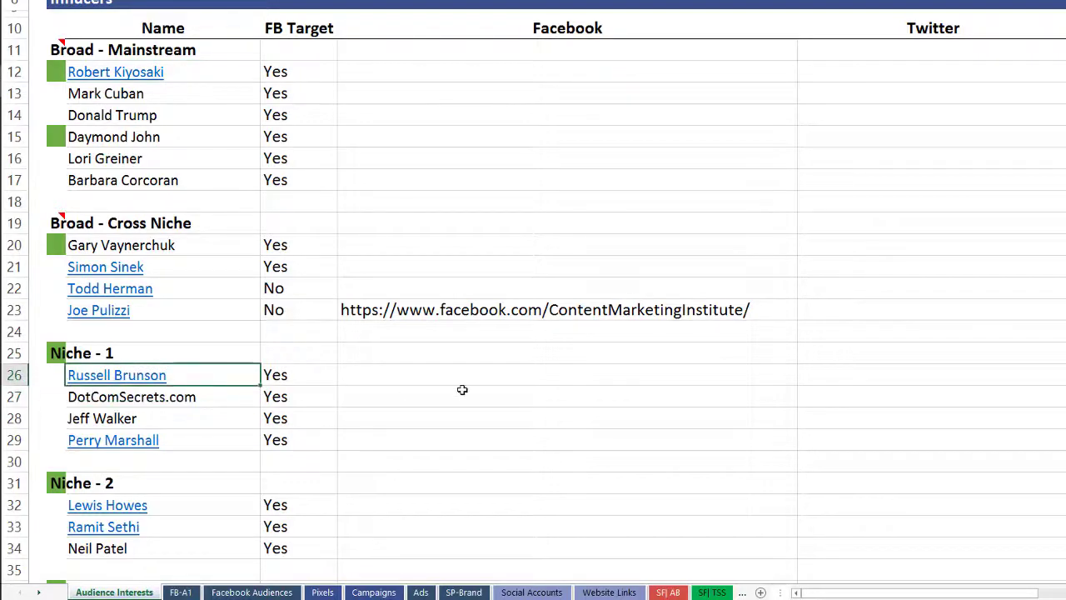
pyautogui.hotkey('ctrl', 'c')
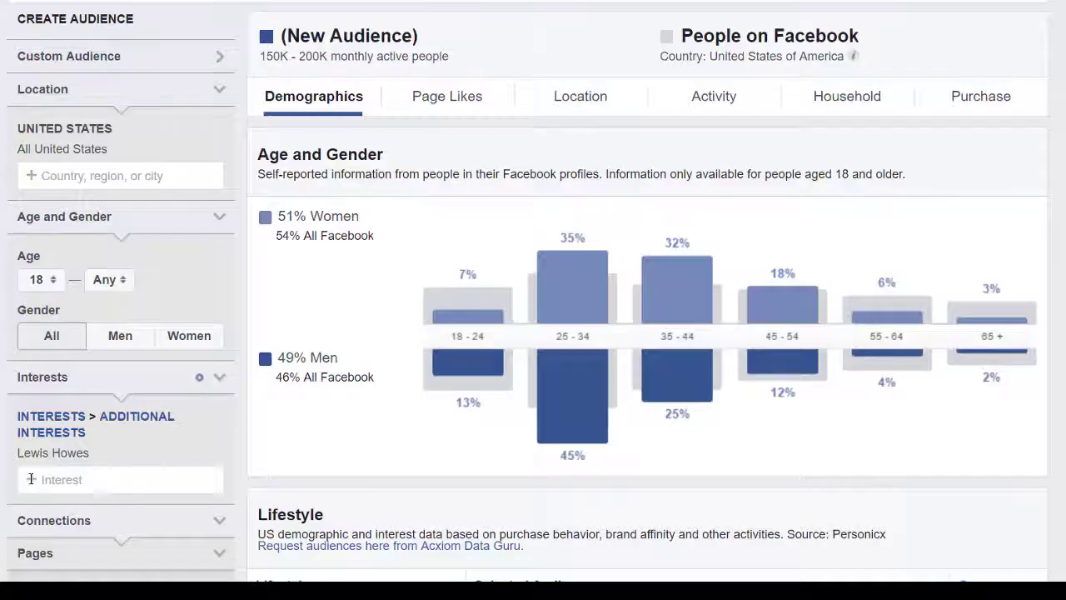
pyautogui.click(86, 480)
pyautogui.hotkey('ctrl', 'v')
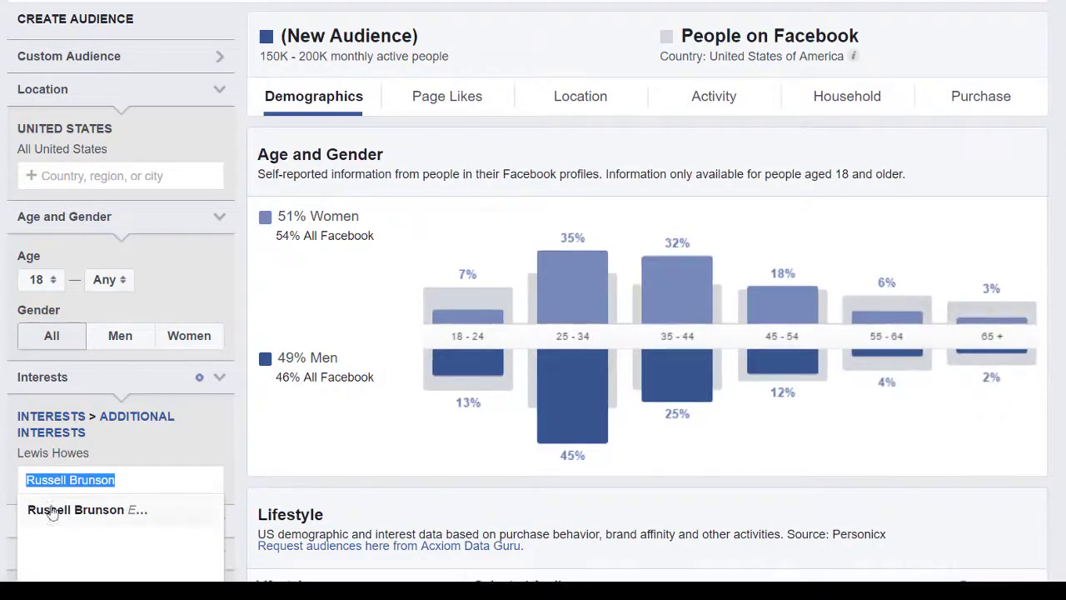
pyautogui.click(75, 510)
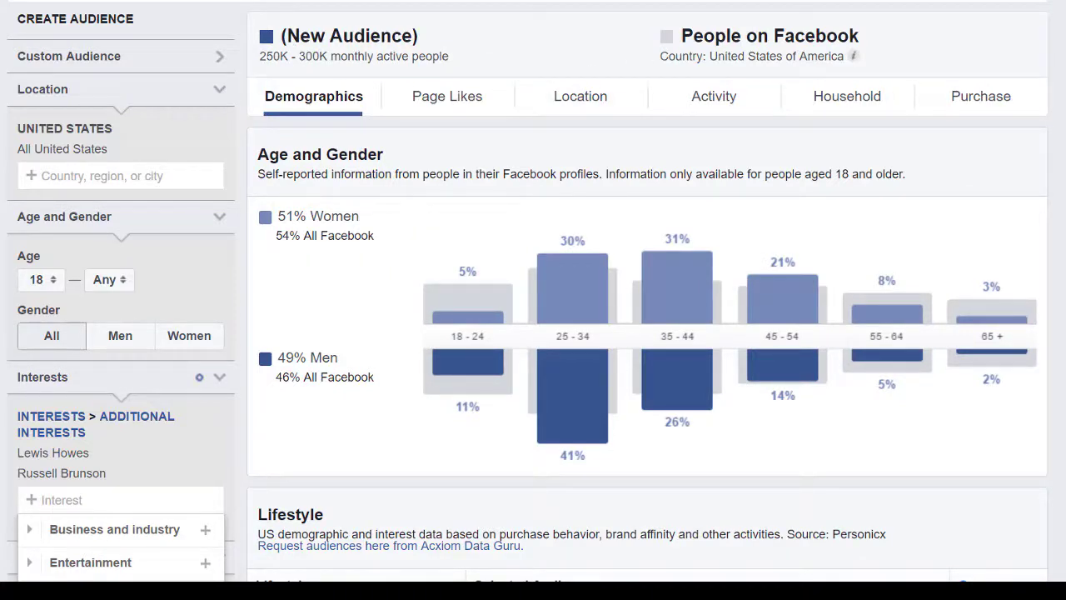
# Copy Ramit Sethi from the Niche - 2 group of the Excel workbook and add him as an interest in Audience Insights.
pyautogui.hotkey('alt', 'Tab')
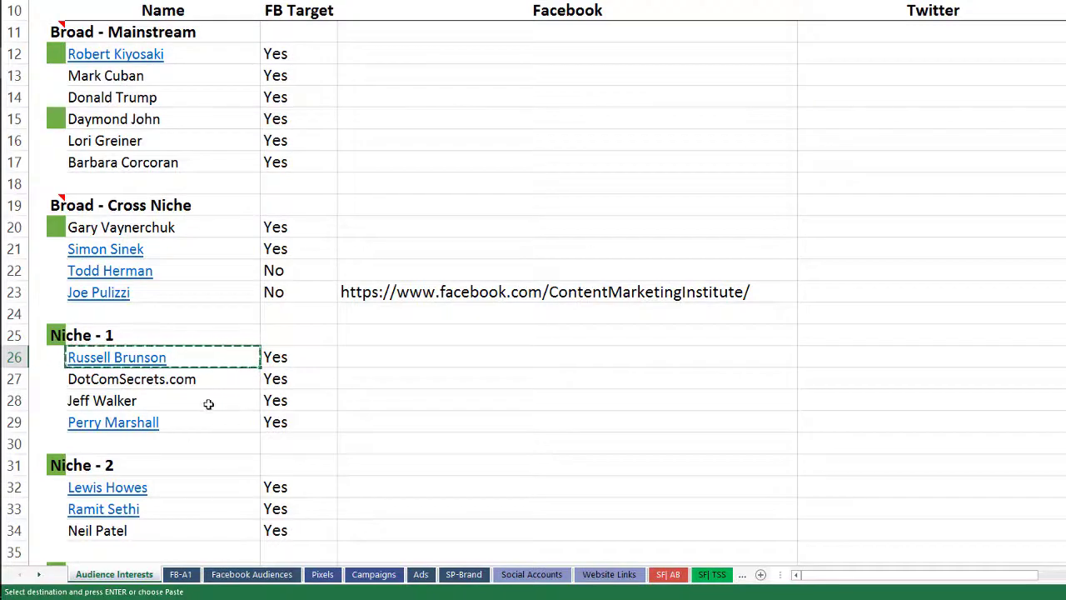
pyautogui.click(201, 508)
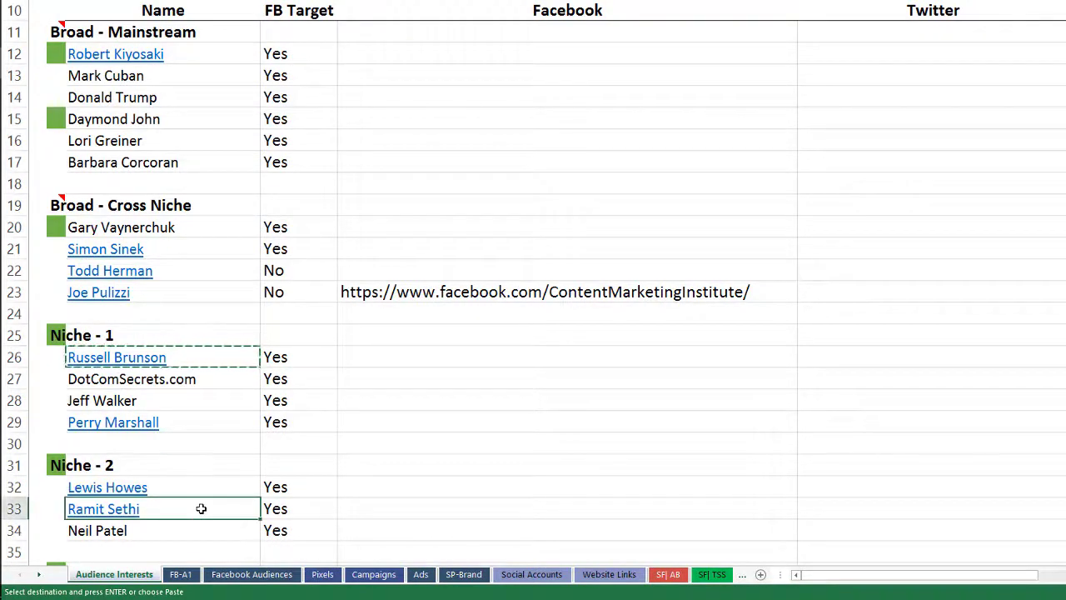
pyautogui.hotkey('ctrl', 'c')
pyautogui.hotkey('alt', 'Tab')
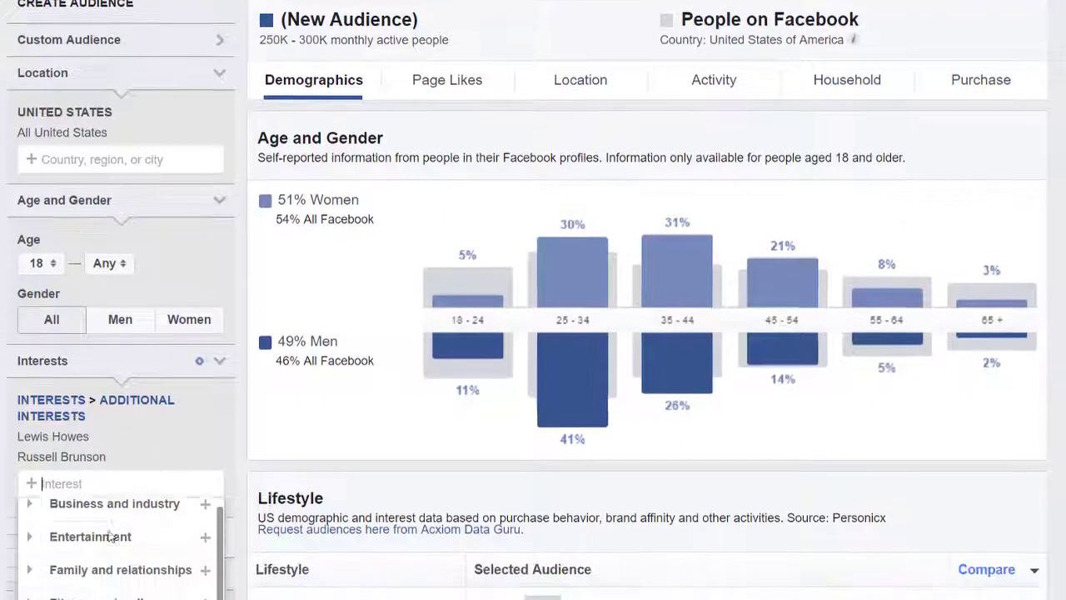
pyautogui.scroll(-3, 224, 550)
pyautogui.hotkey('ctrl', 'v')
pyautogui.press('Return')
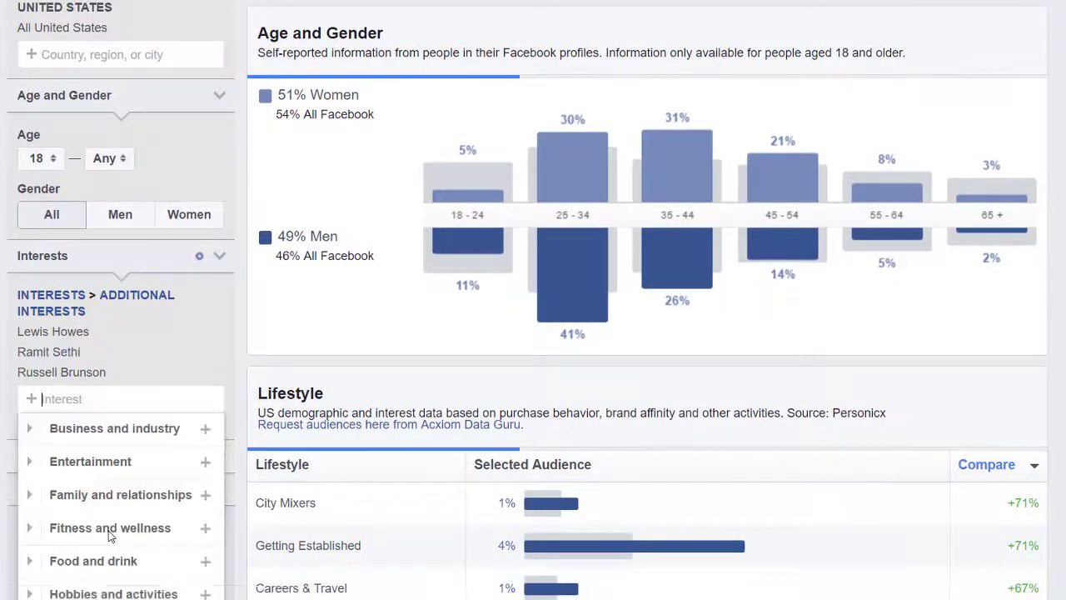
pyautogui.click(125, 596)
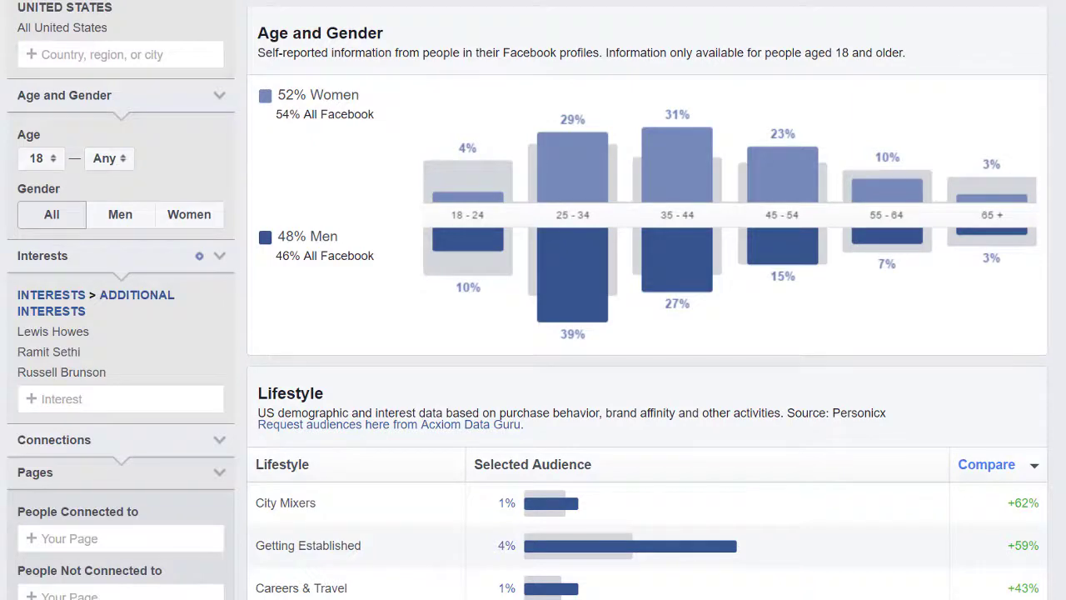
# Examine the combined audience's size, age and gender split, lifestyle categories, relationship status and education level against all Facebook users.
pyautogui.scroll(2, 271, 55)
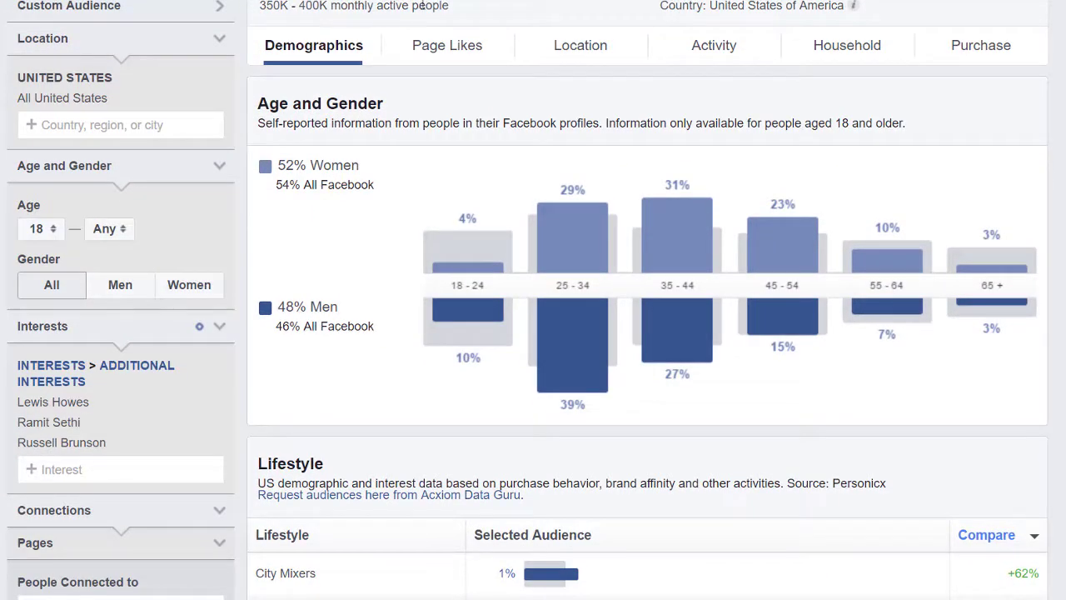
pyautogui.scroll(-2, 983, 167)
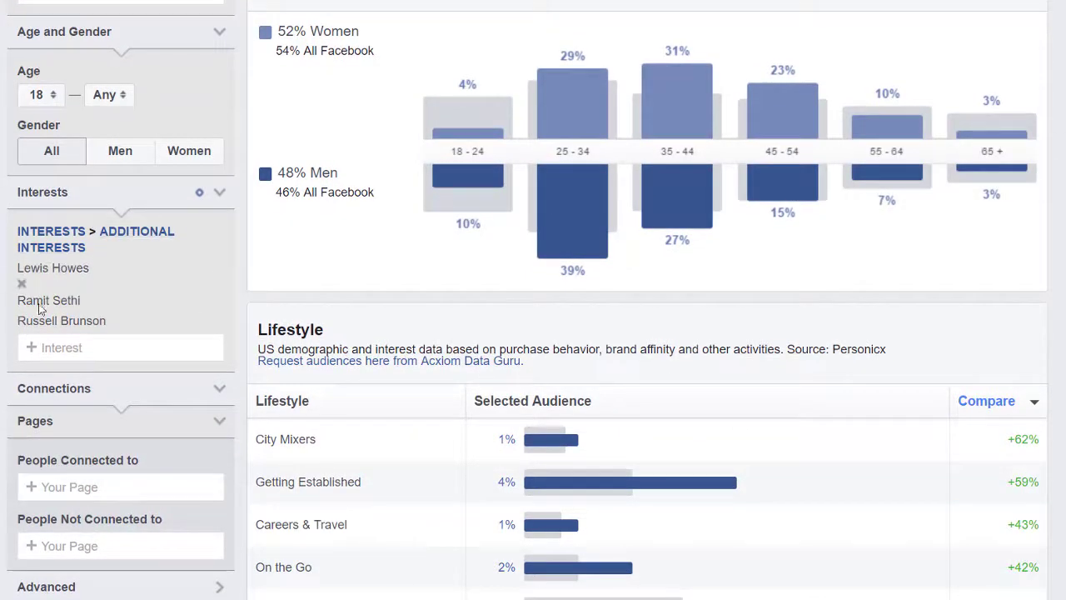
pyautogui.scroll(3, 534, 300)
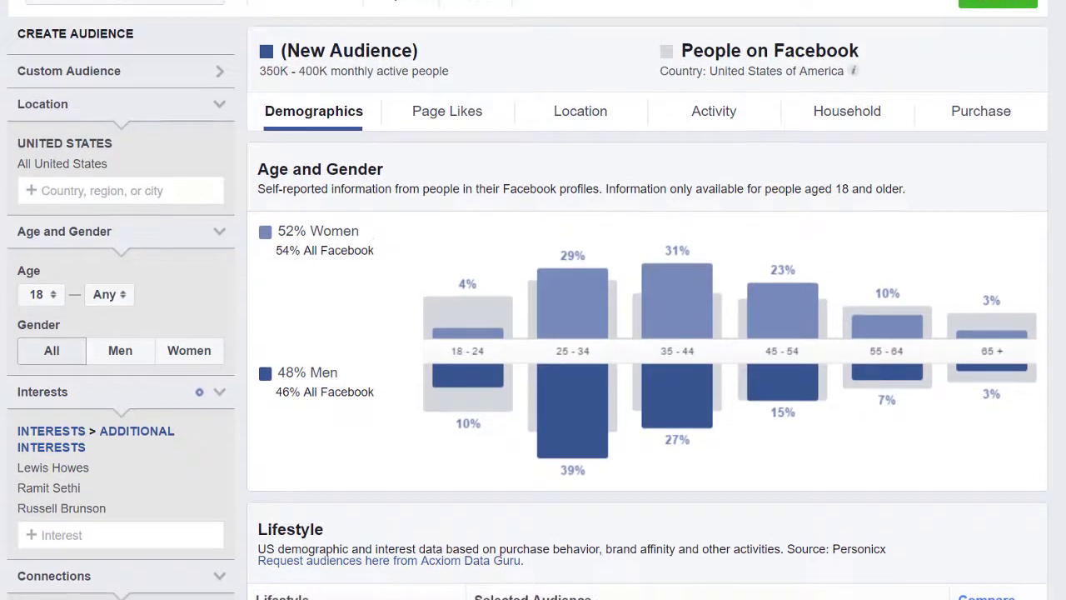
pyautogui.scroll(-1, 533, 300)
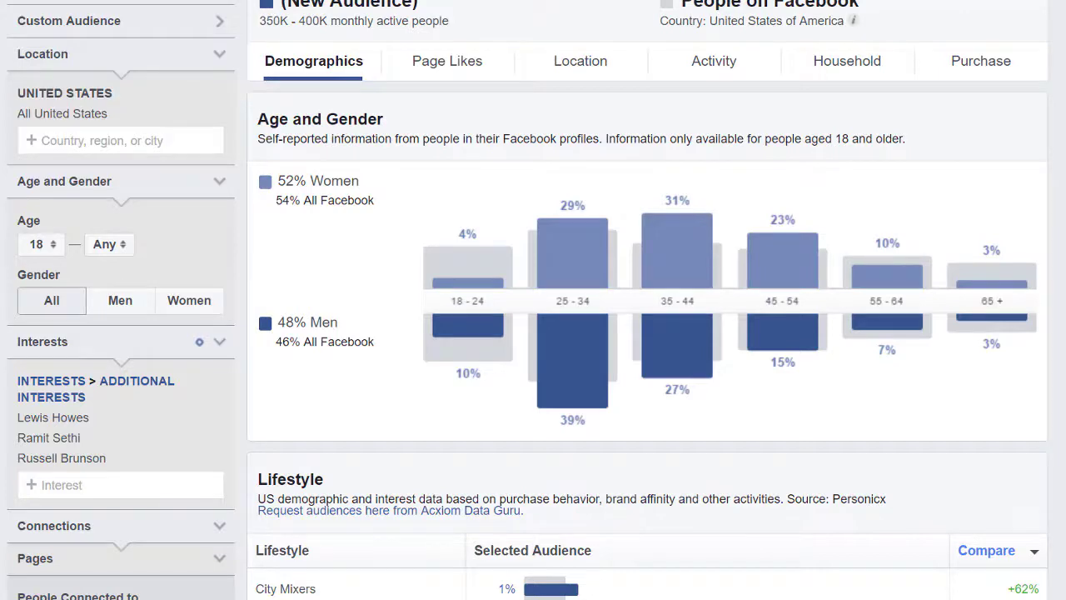
pyautogui.scroll(-5, 533, 300)
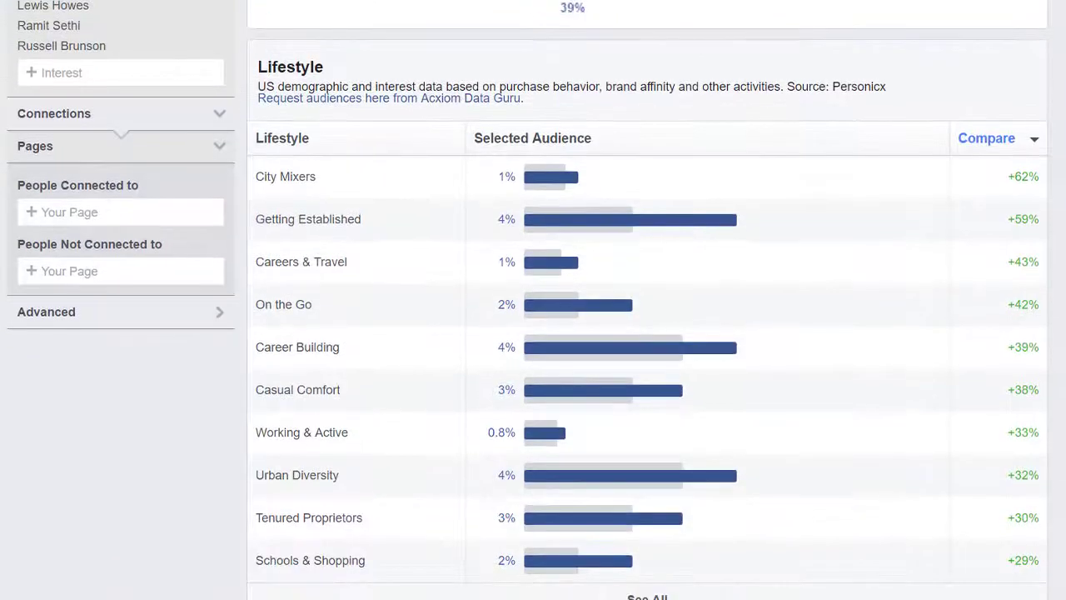
pyautogui.scroll(-1, 533, 300)
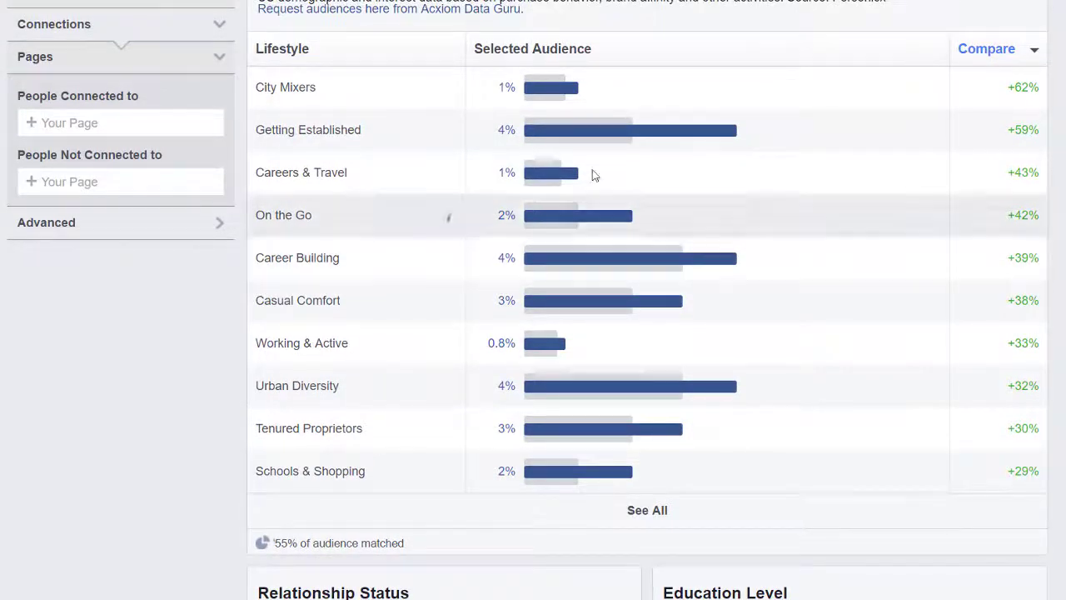
pyautogui.moveTo(631, 131)
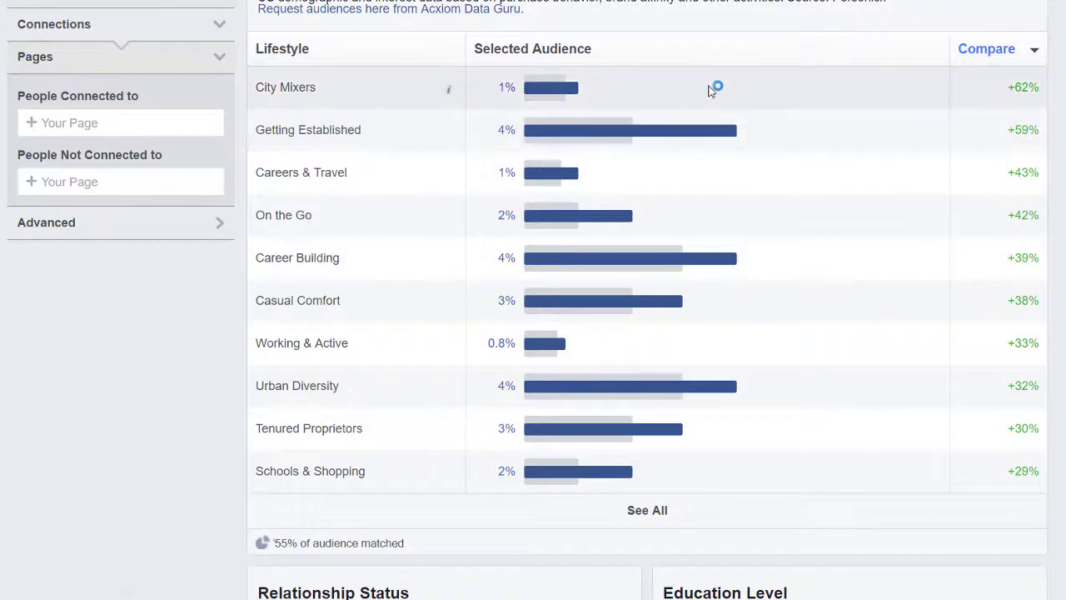
pyautogui.moveTo(557, 98)
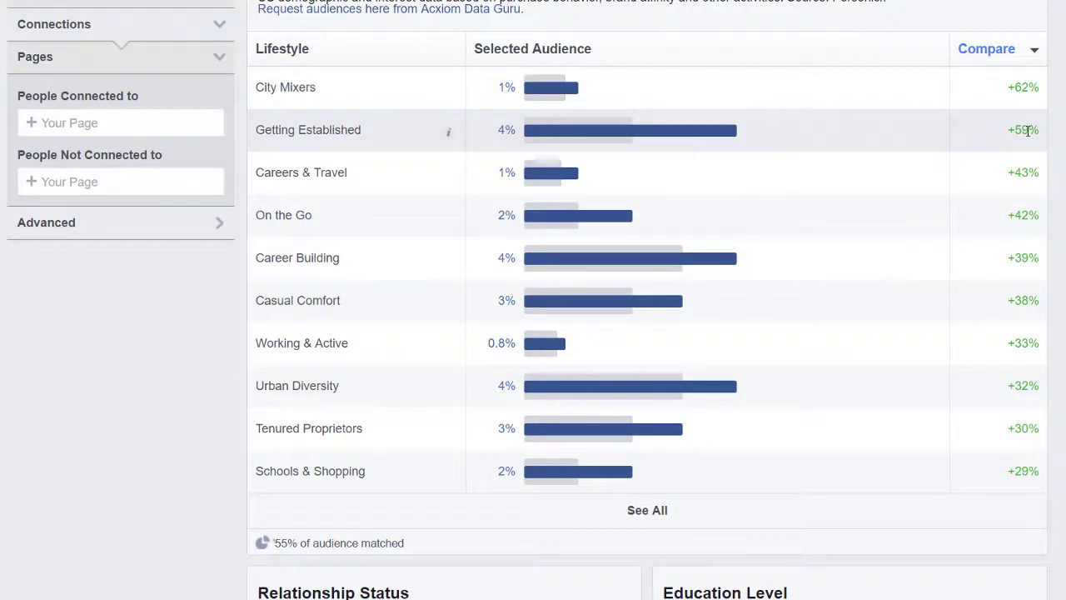
pyautogui.moveTo(1015, 132)
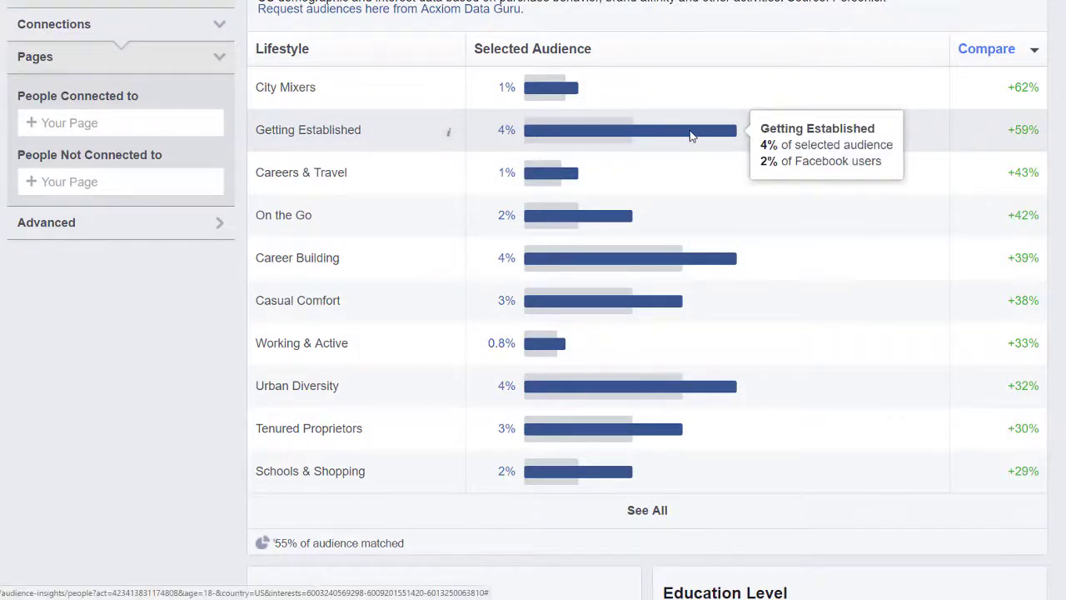
pyautogui.scroll(-1, 474, 512)
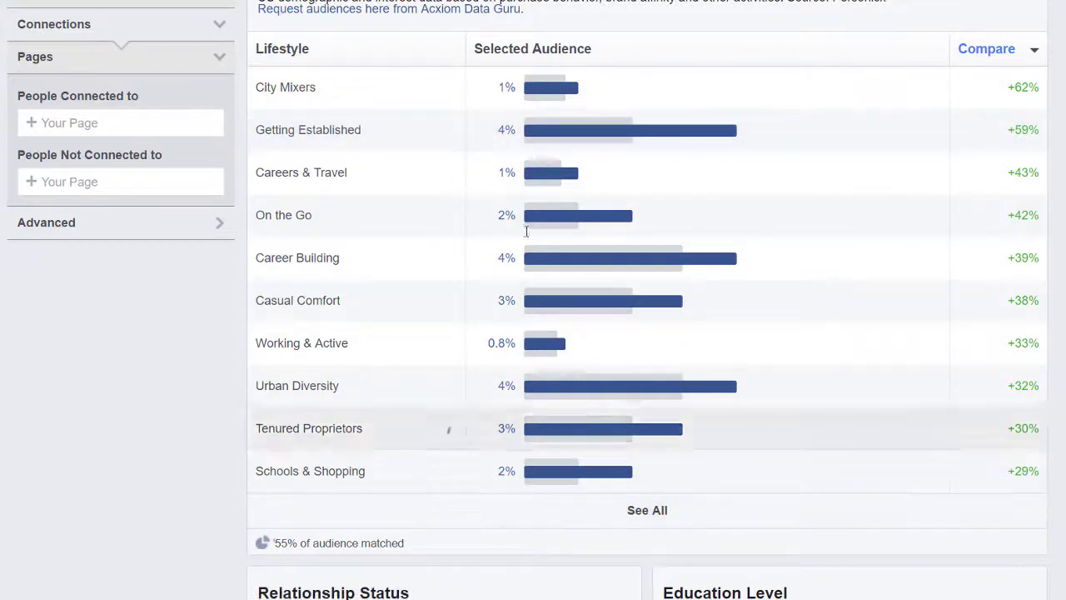
pyautogui.scroll(-5, 908, 183)
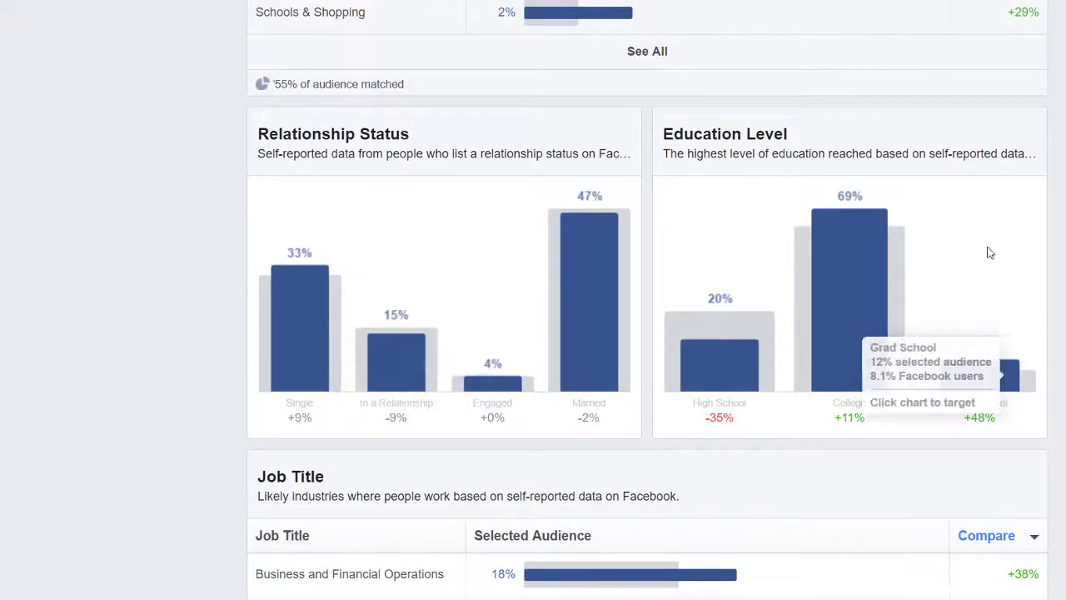
# Examine the combined audience's job titles and top page categories, and review its age, gender, lifestyle, relationship and education data again.
pyautogui.scroll(-3, 1004, 232)
pyautogui.scroll(-2, 1005, 234)
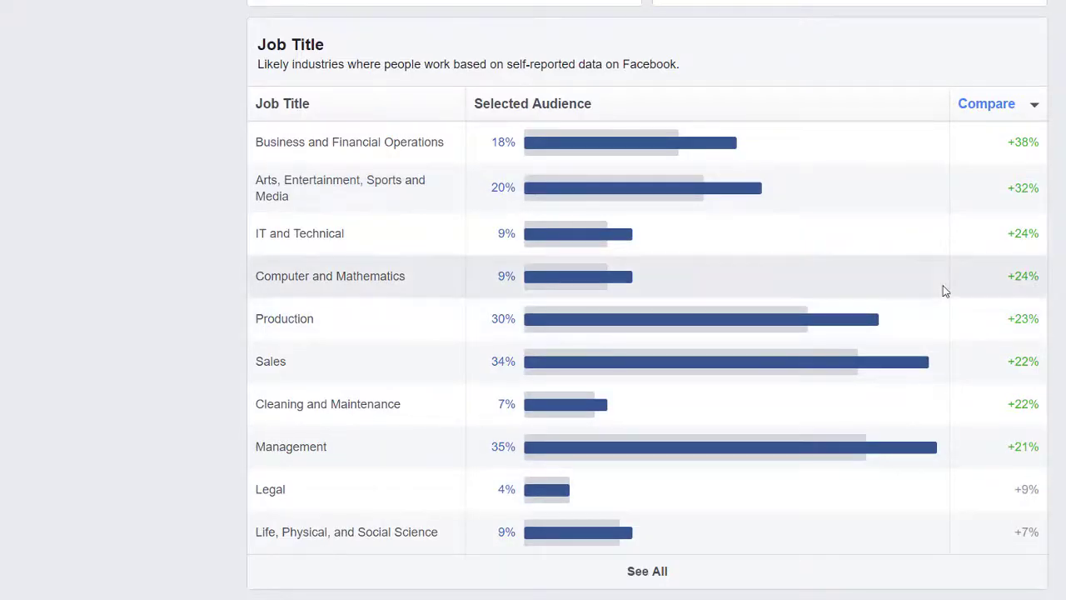
pyautogui.scroll(10, 943, 290)
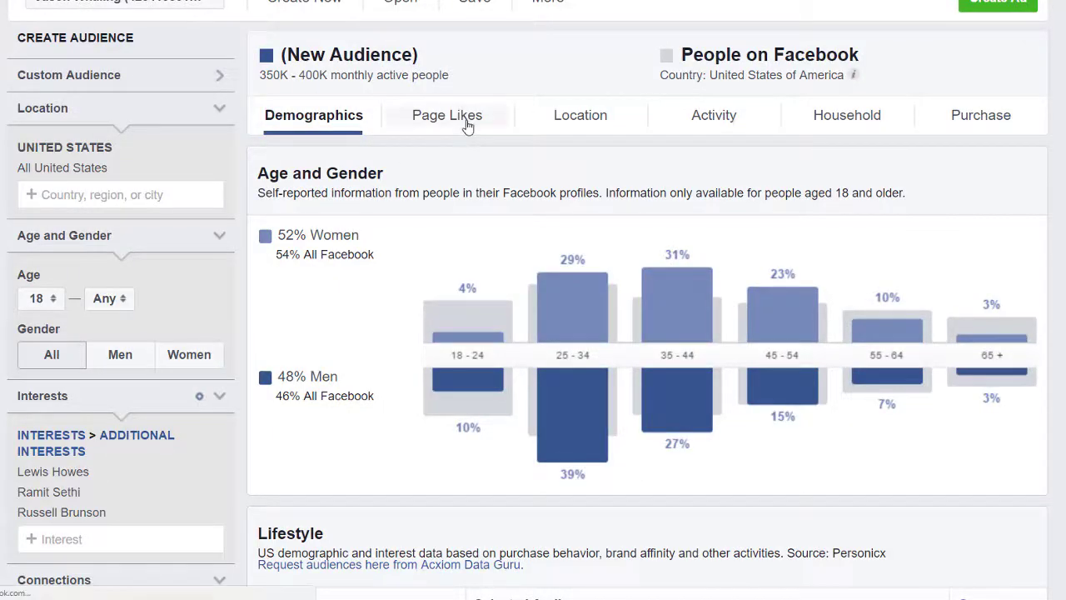
pyautogui.click(467, 124)
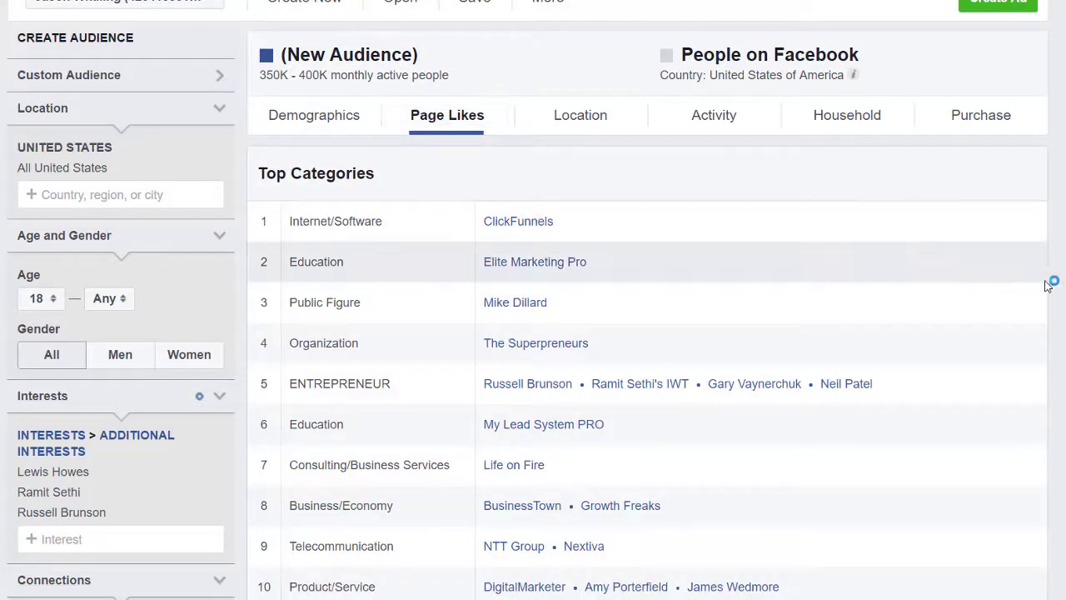
pyautogui.click(324, 123)
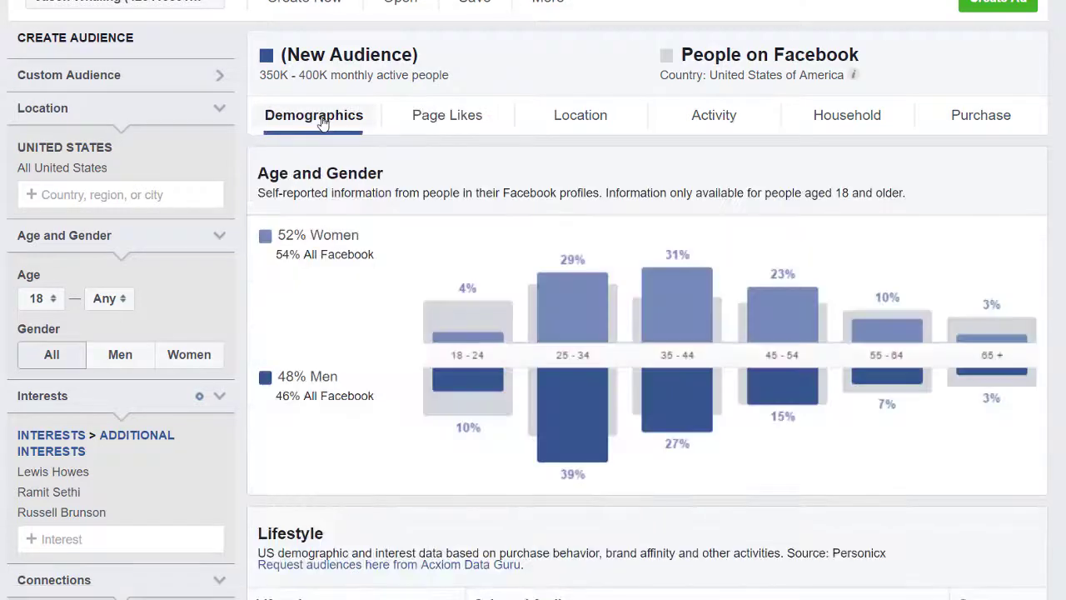
pyautogui.scroll(-2, 167, 317)
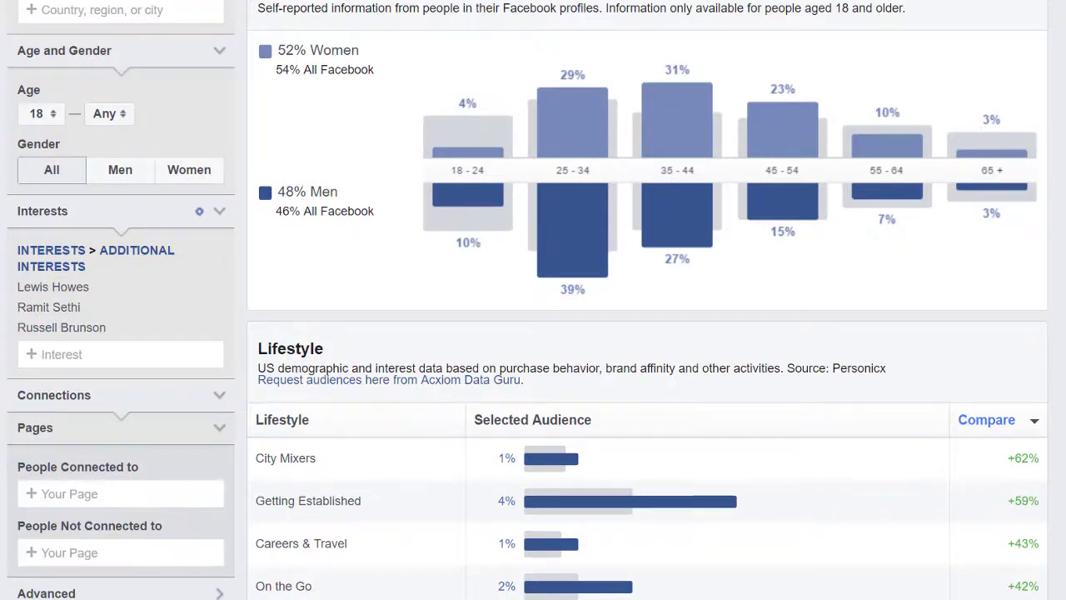
pyautogui.scroll(1, 916, 191)
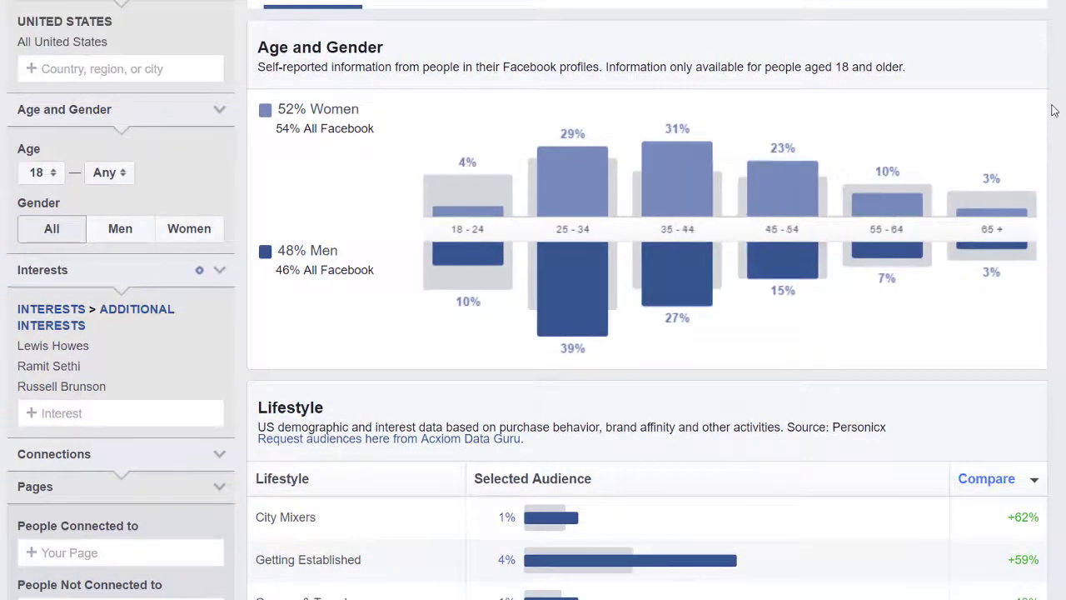
pyautogui.scroll(2, 967, 141)
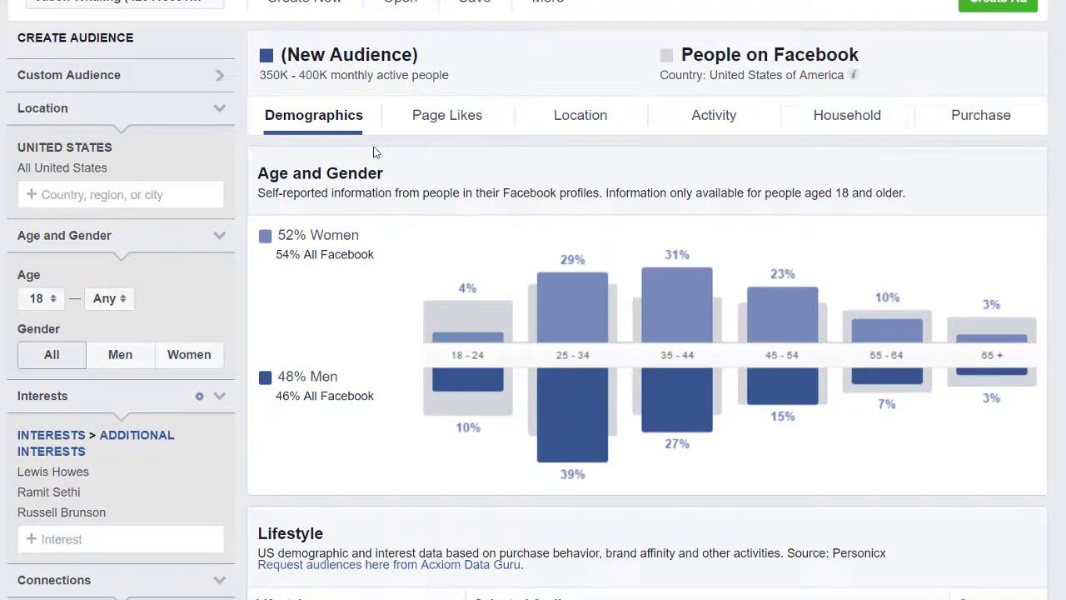
pyautogui.scroll(-8, 1033, 317)
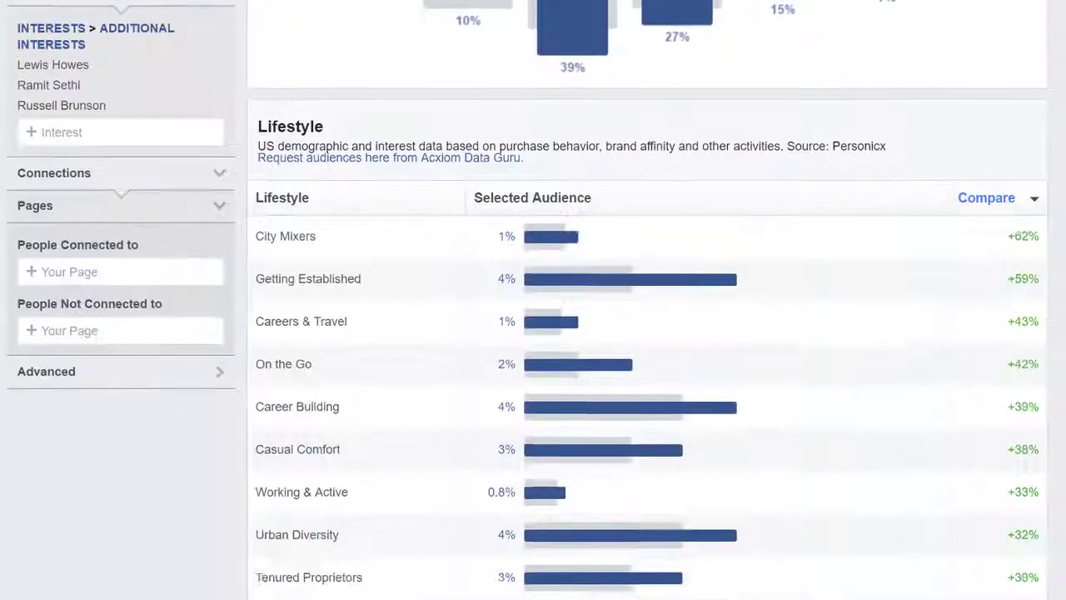
pyautogui.scroll(-9, 647, 300)
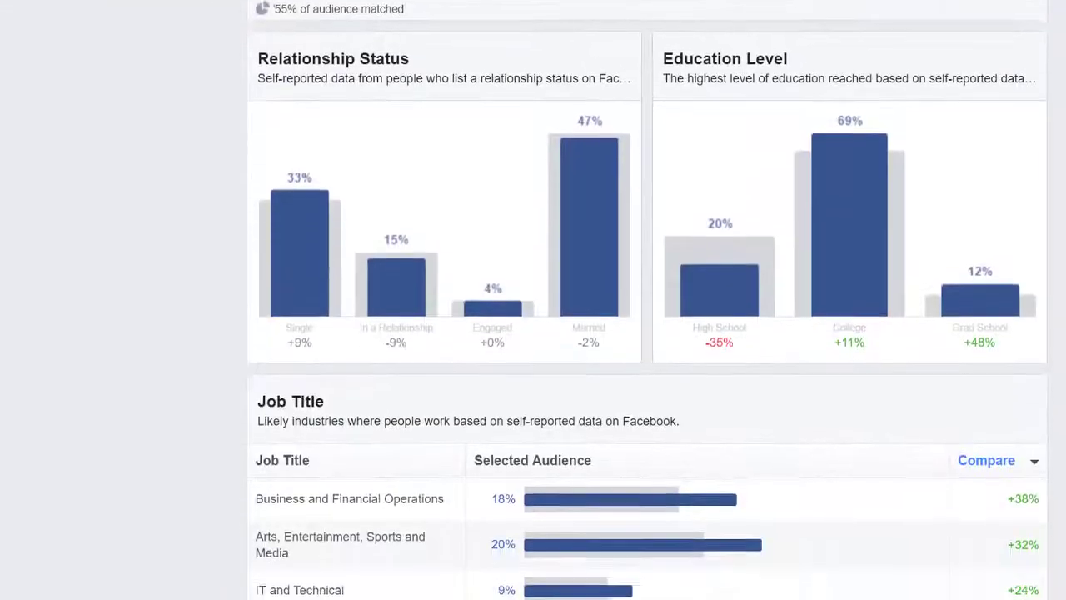
pyautogui.scroll(17, 648, 300)
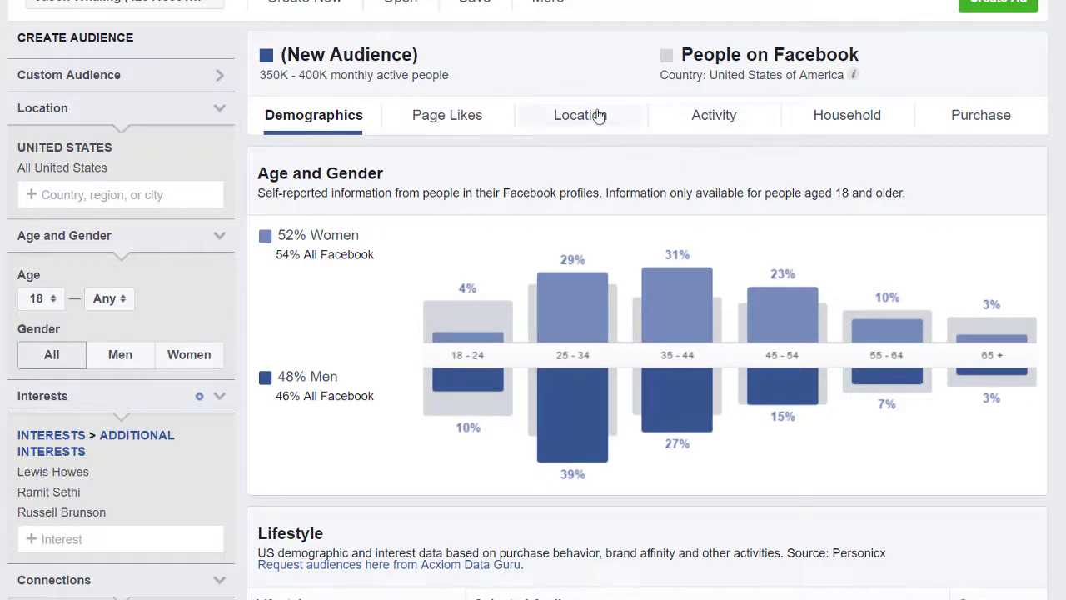
# Look over the top categories among the audience's page likes and open The Superpreneurs page in a new window, returning to Audience Insights.
pyautogui.click(454, 125)
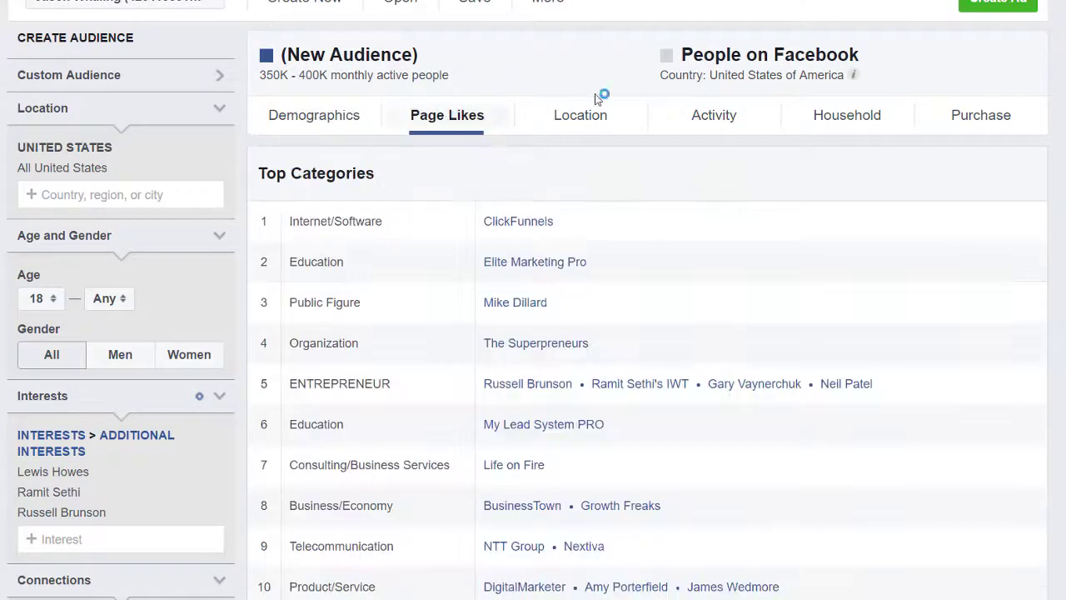
pyautogui.scroll(-1, 1037, 260)
pyautogui.scroll(-2, 1042, 250)
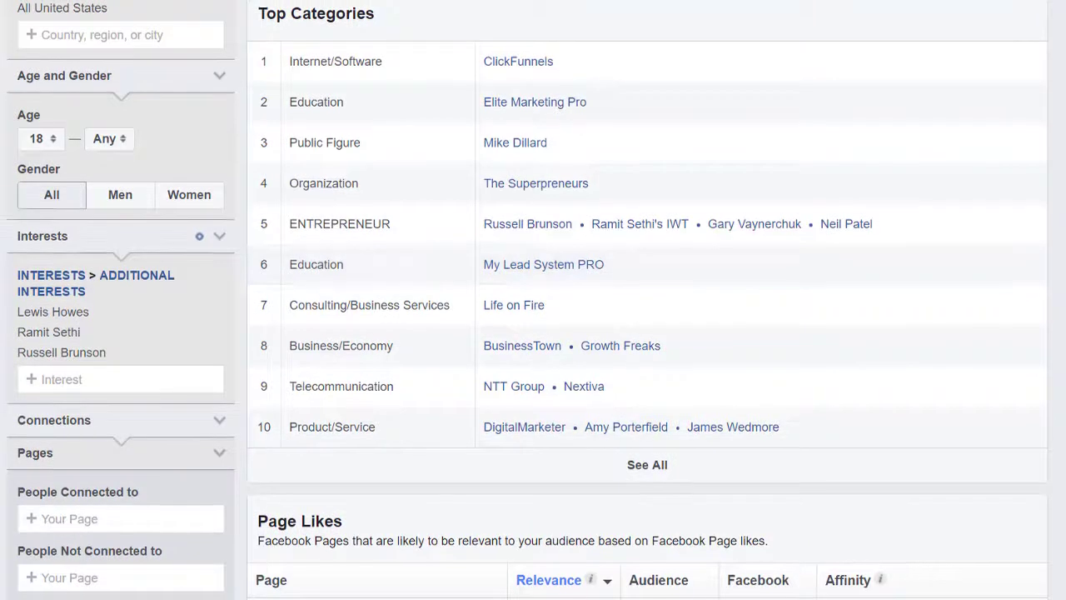
pyautogui.scroll(1, 1054, 242)
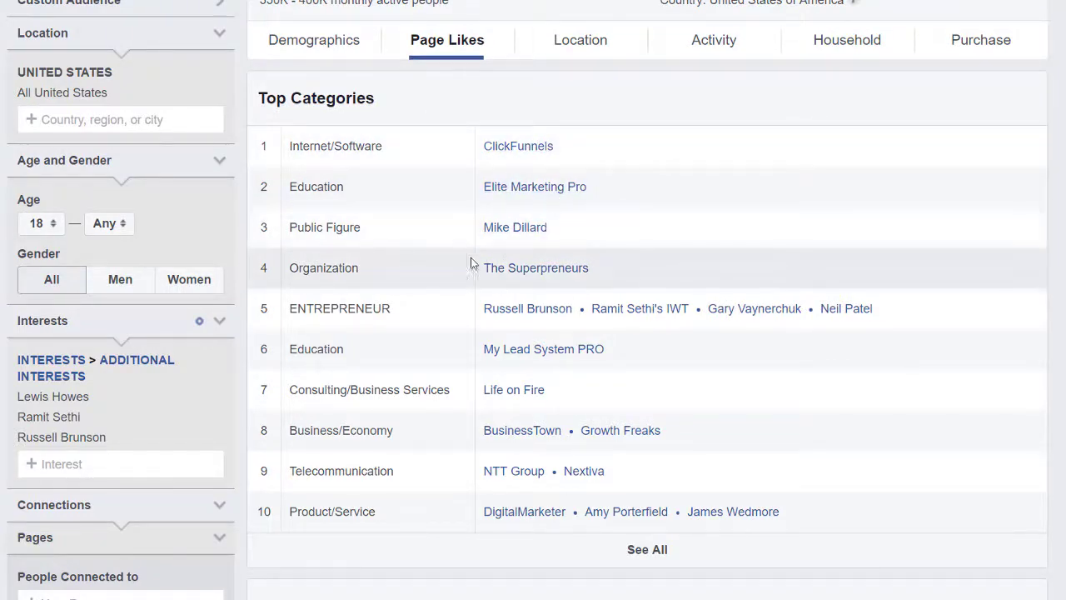
pyautogui.rightClick(583, 269)
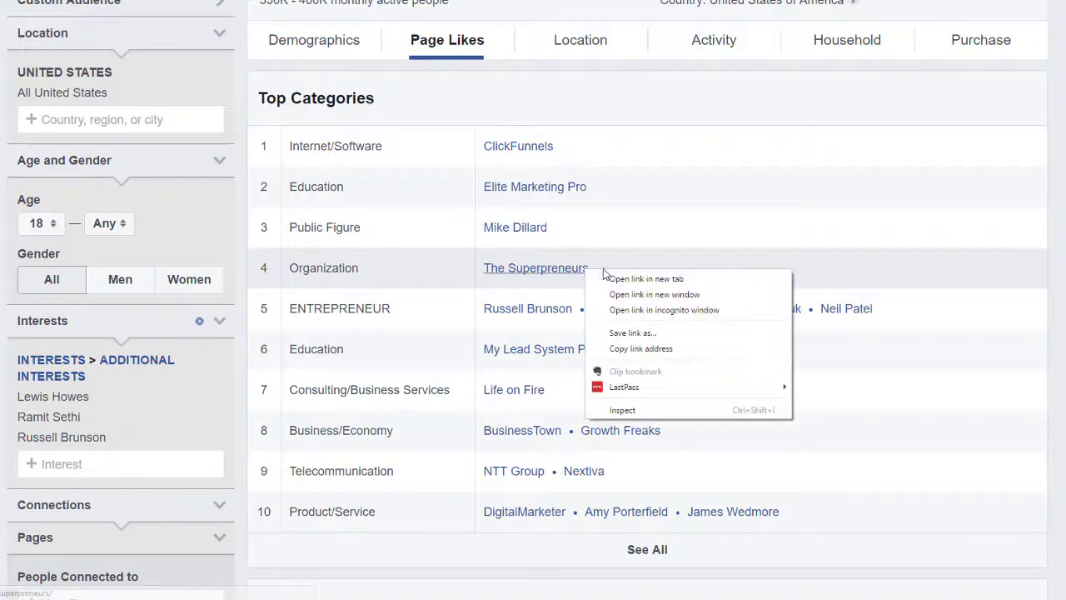
pyautogui.click(666, 294)
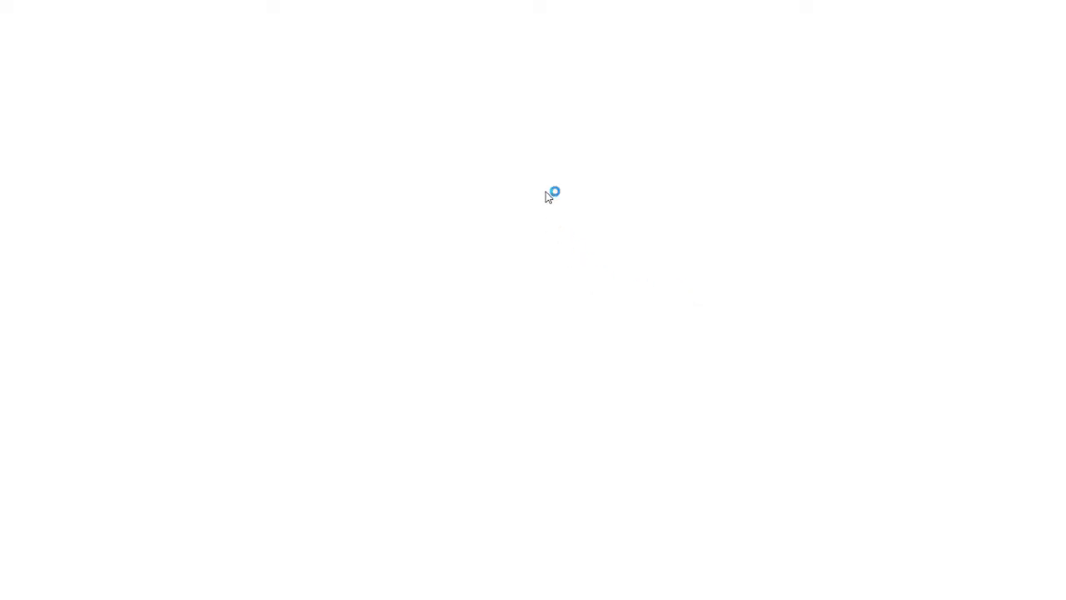
pyautogui.hotkey('alt', 'Tab')
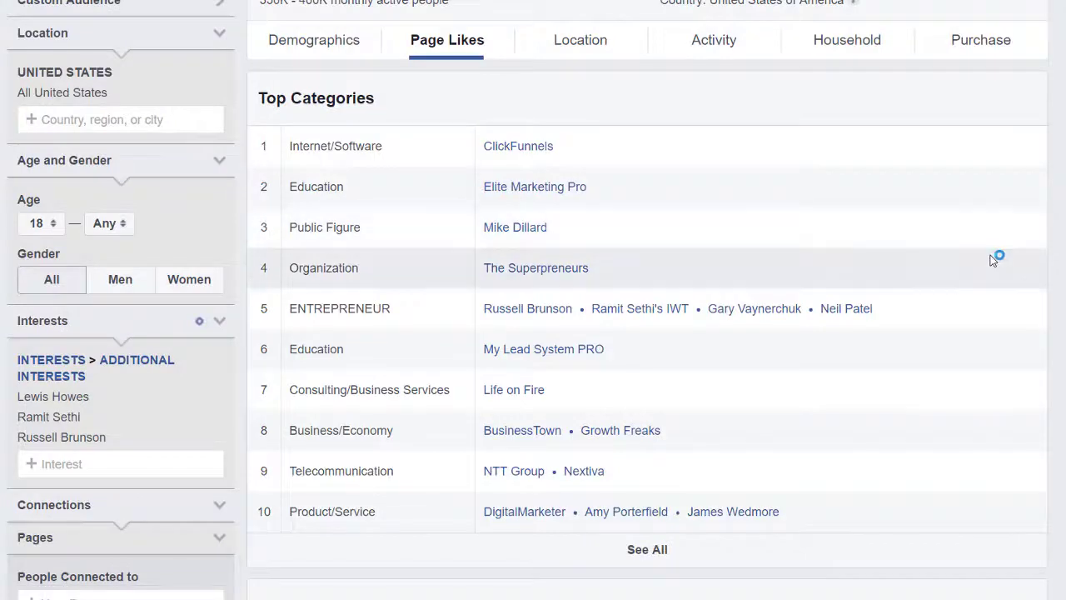
# Open the Life on Fire and Growth Freaks pages in new tabs, and look over the audience's Page Likes relevance and affinity table.
pyautogui.scroll(-1, 993, 260)
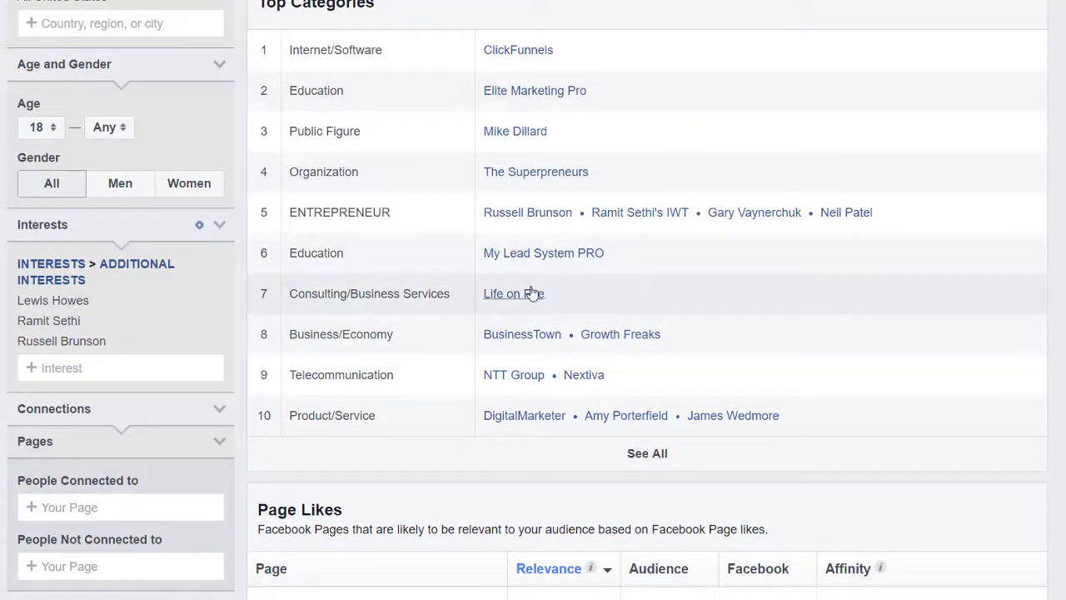
pyautogui.rightClick(503, 303)
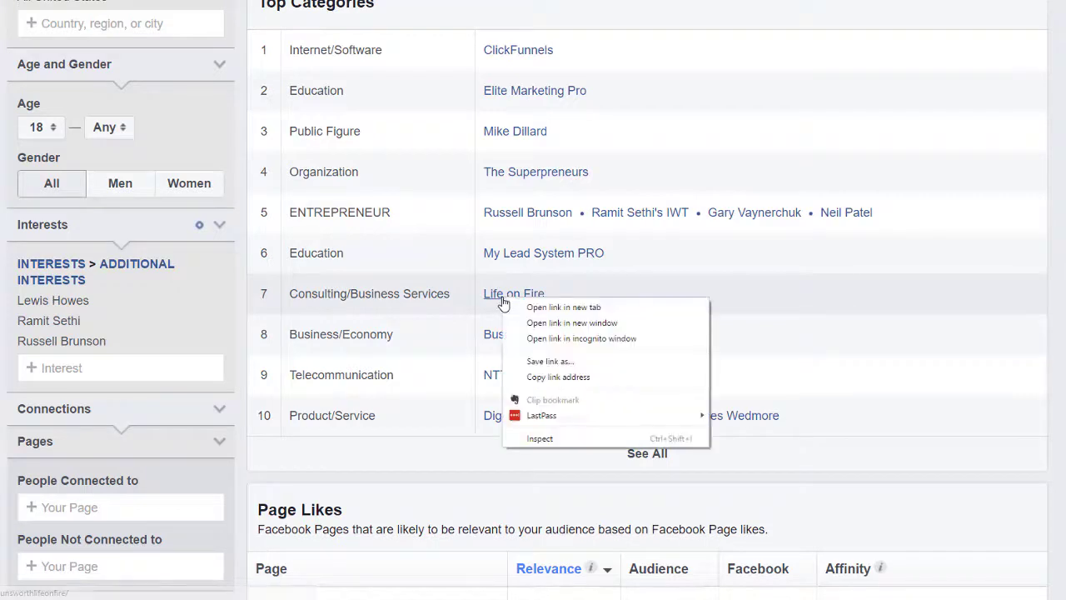
pyautogui.click(565, 307)
pyautogui.scroll(-1, 859, 355)
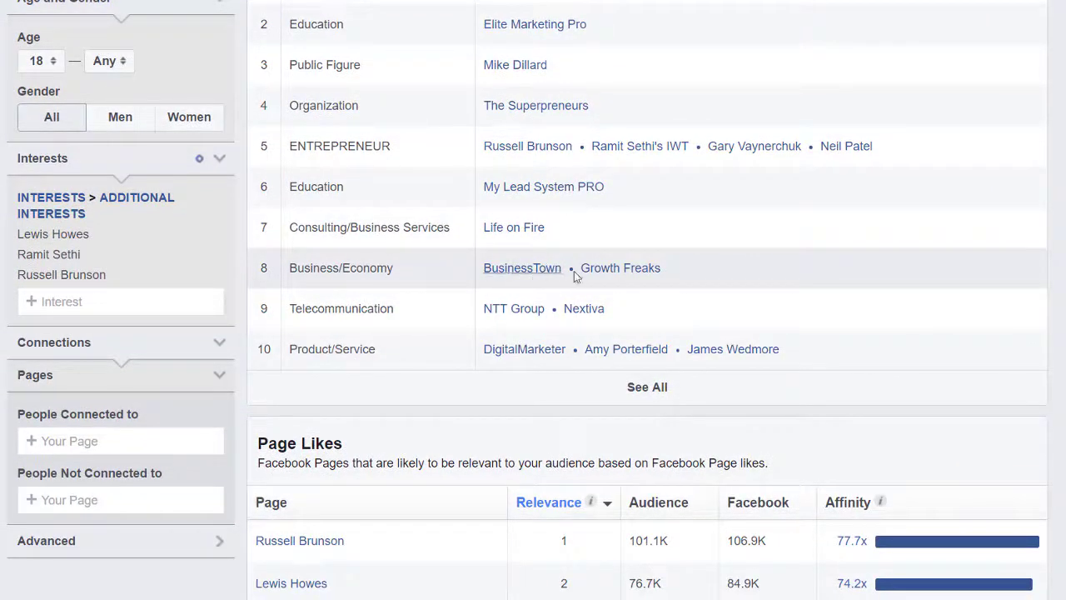
pyautogui.rightClick(626, 272)
pyautogui.click(696, 282)
pyautogui.scroll(-5, 648, 300)
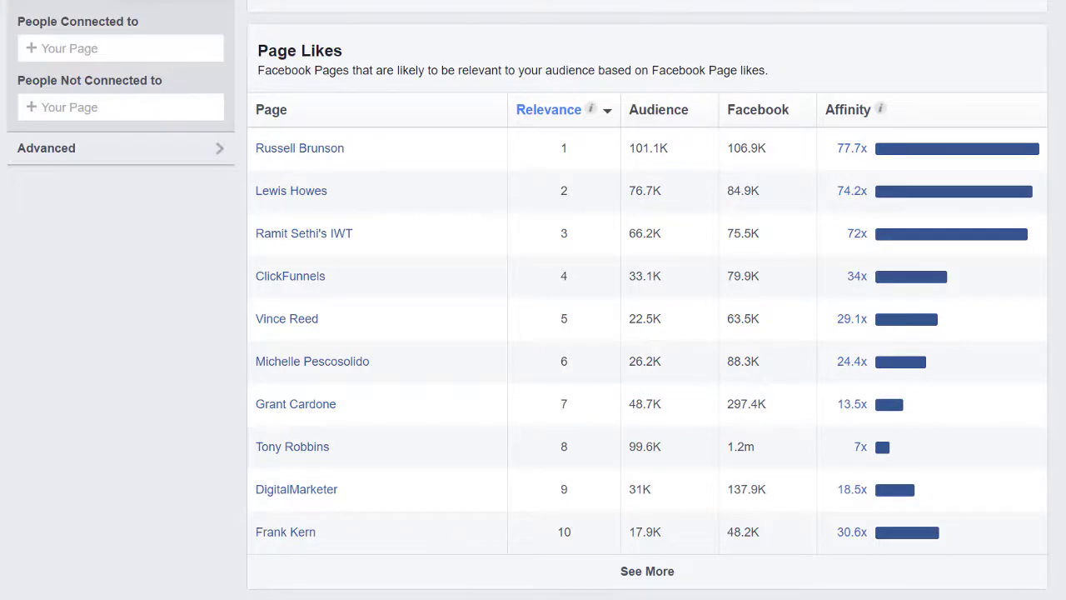
pyautogui.scroll(8, 533, 300)
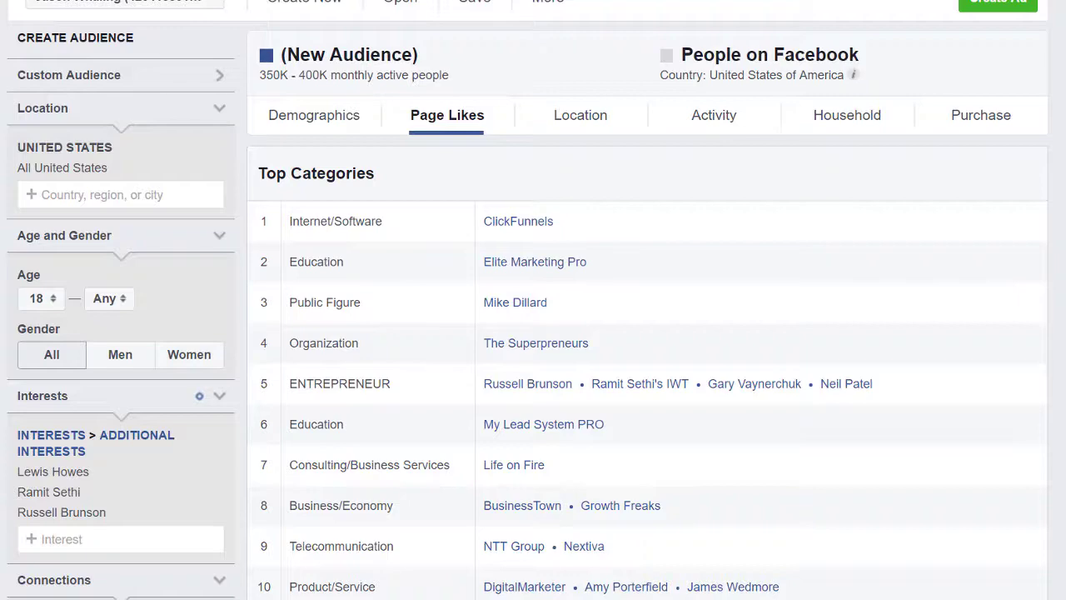
# Switch to the Excel workbook and review the Audience Interests list of influencers, tools, companies, books, magazines and newspaper blogs.
pyautogui.hotkey('alt', 'Tab')
pyautogui.hotkey('alt', 'Tab')
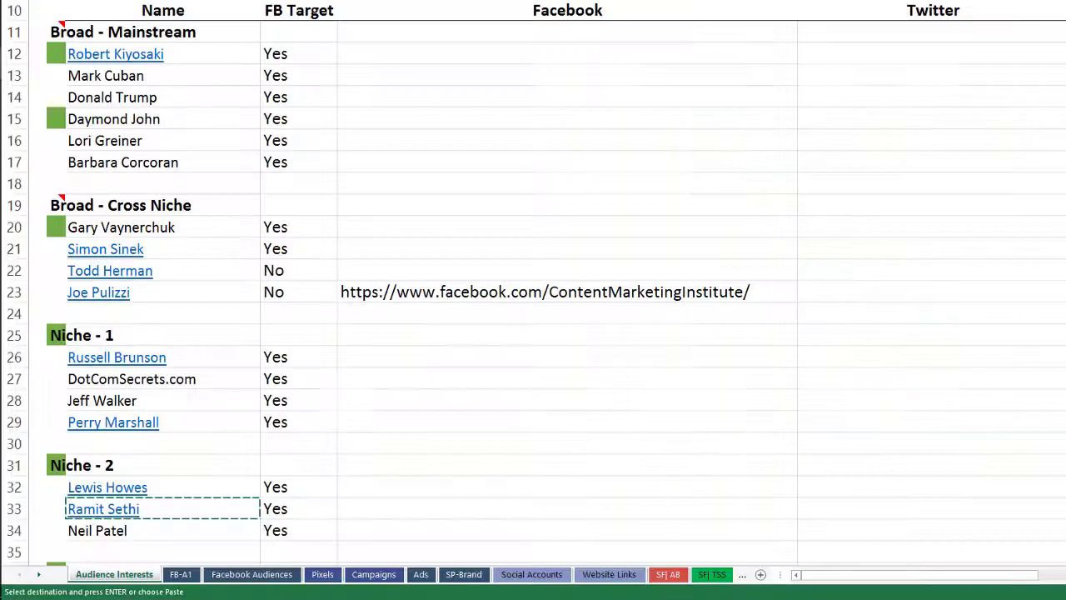
pyautogui.scroll(-6, 511, 238)
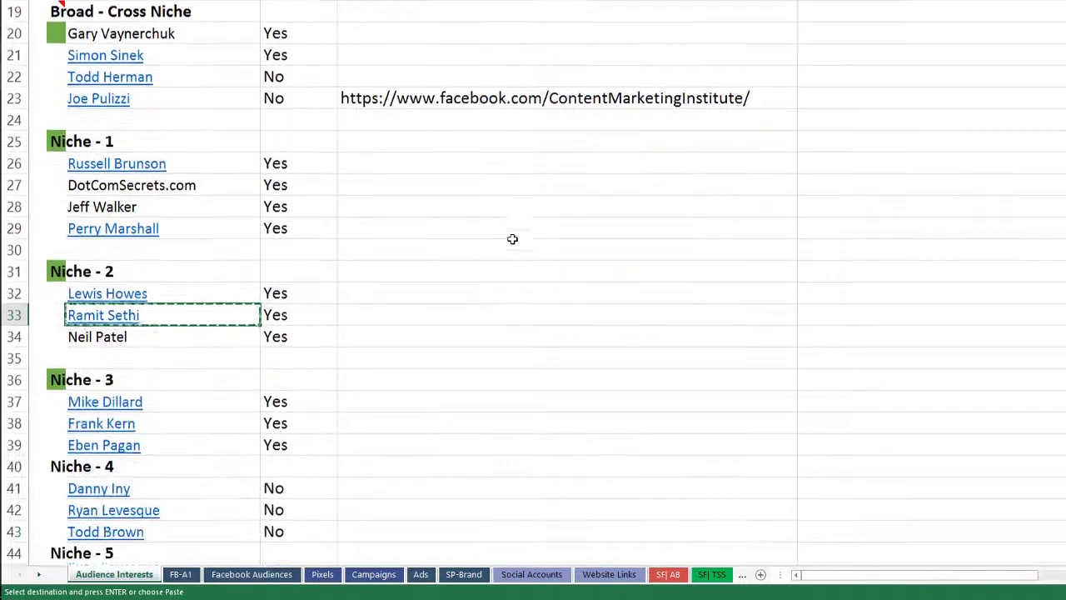
pyautogui.scroll(-12, 512, 239)
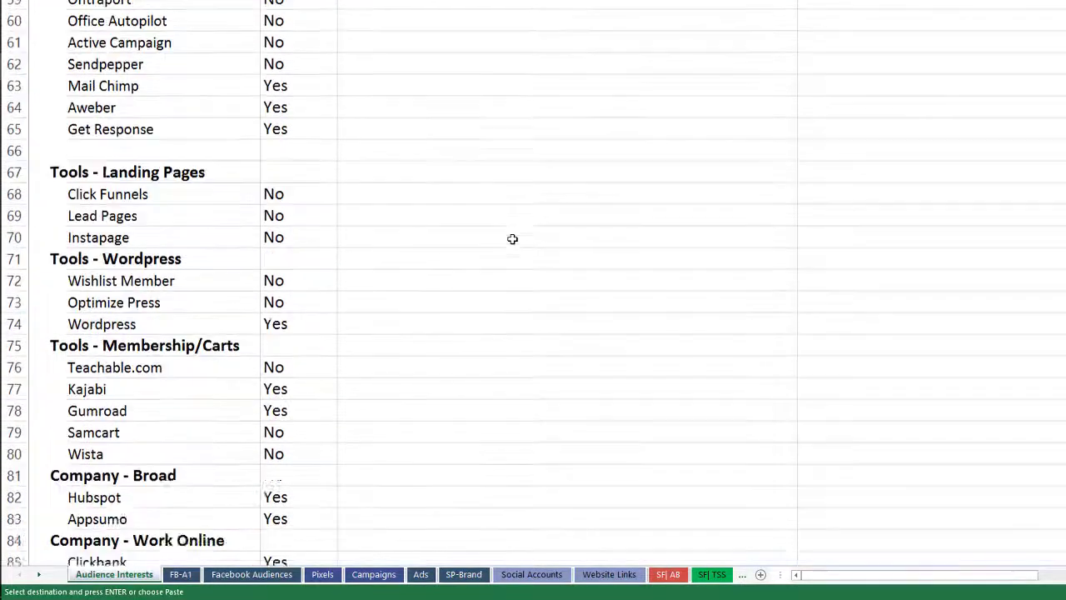
pyautogui.scroll(-9, 513, 239)
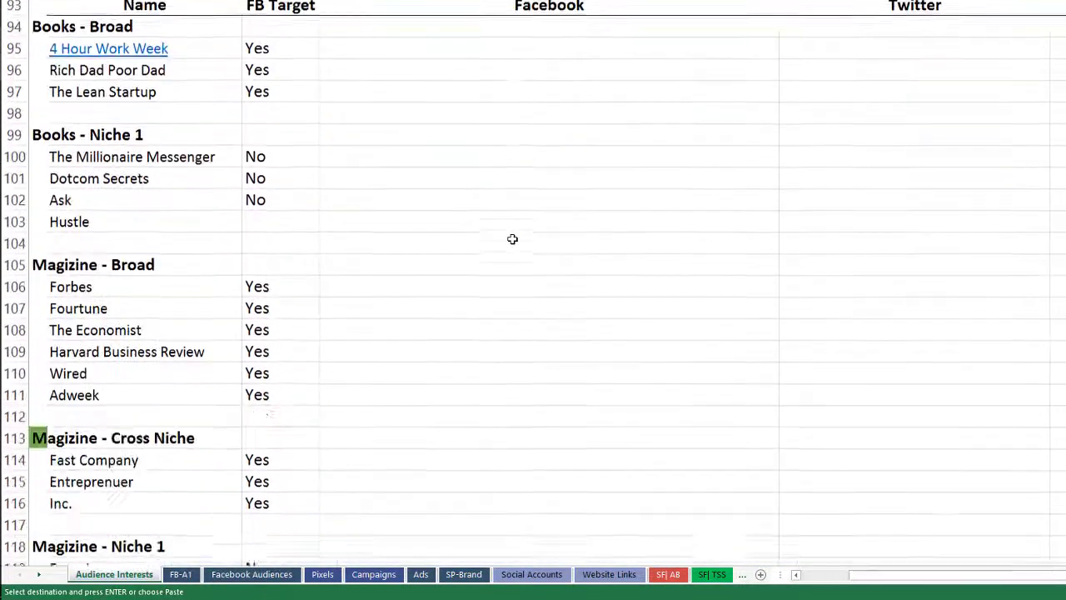
pyautogui.scroll(-2, 333, 179)
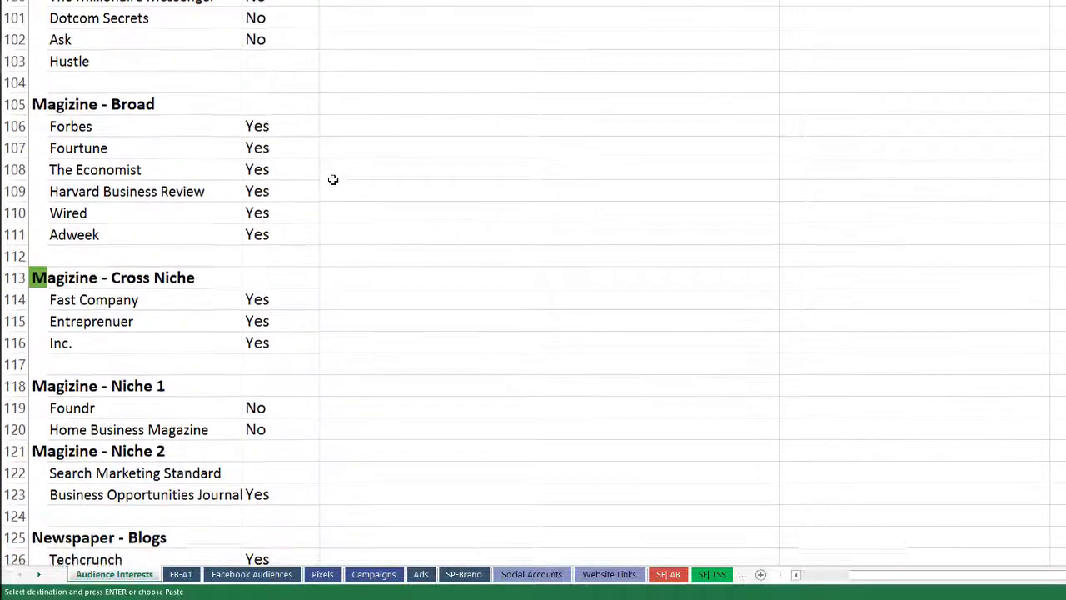
pyautogui.scroll(-5, 328, 457)
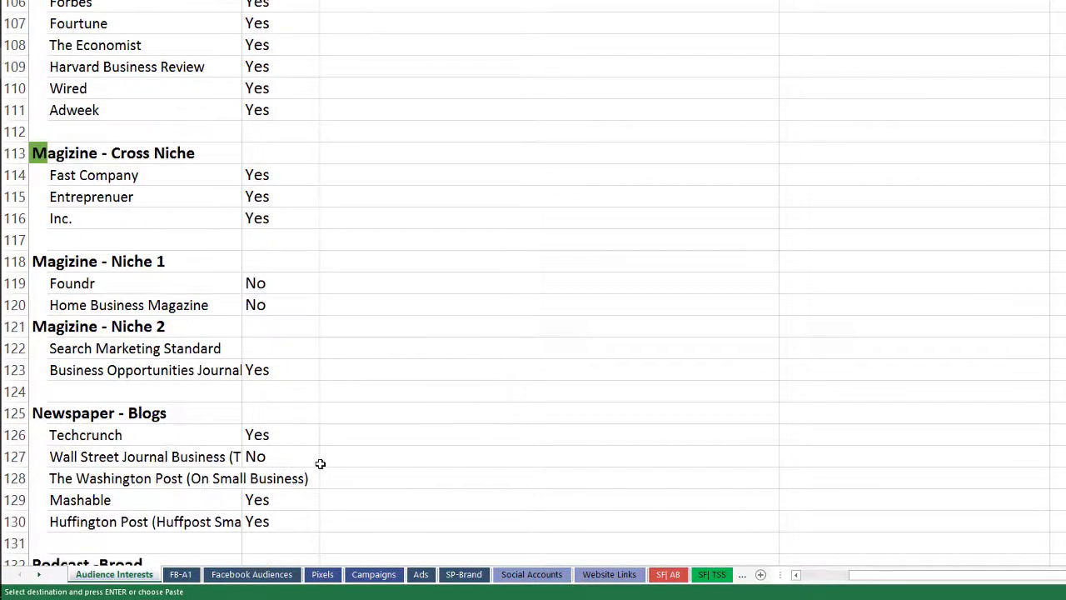
pyautogui.scroll(13, 383, 256)
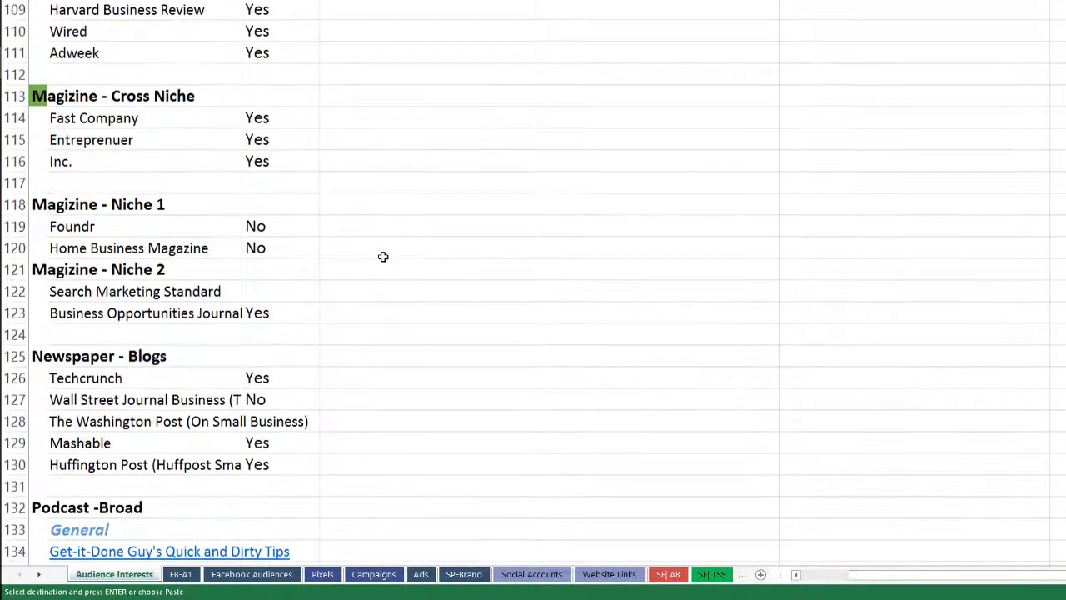
pyautogui.scroll(10, 383, 256)
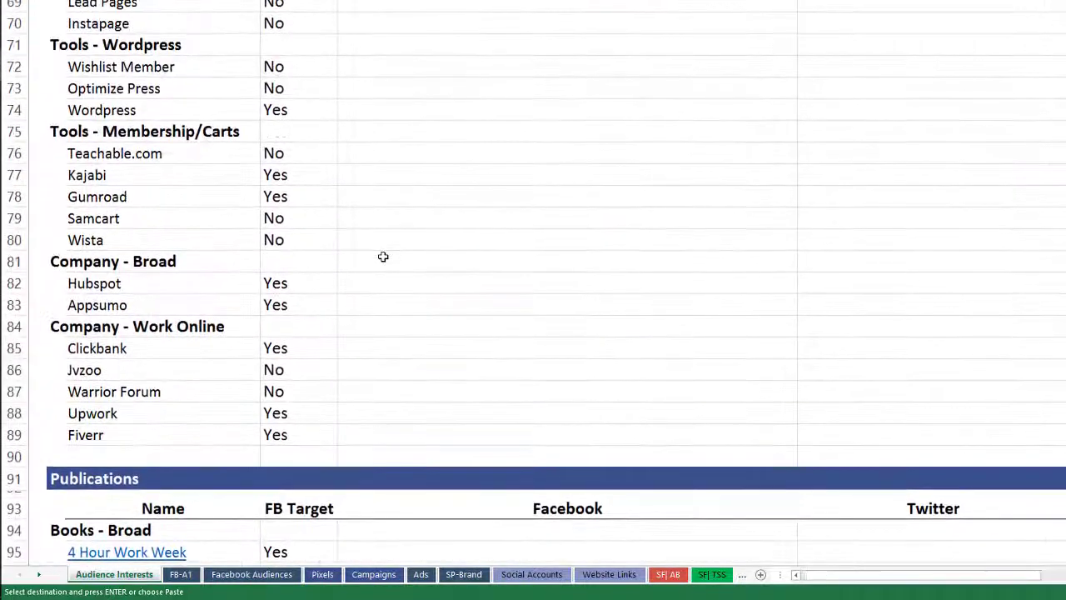